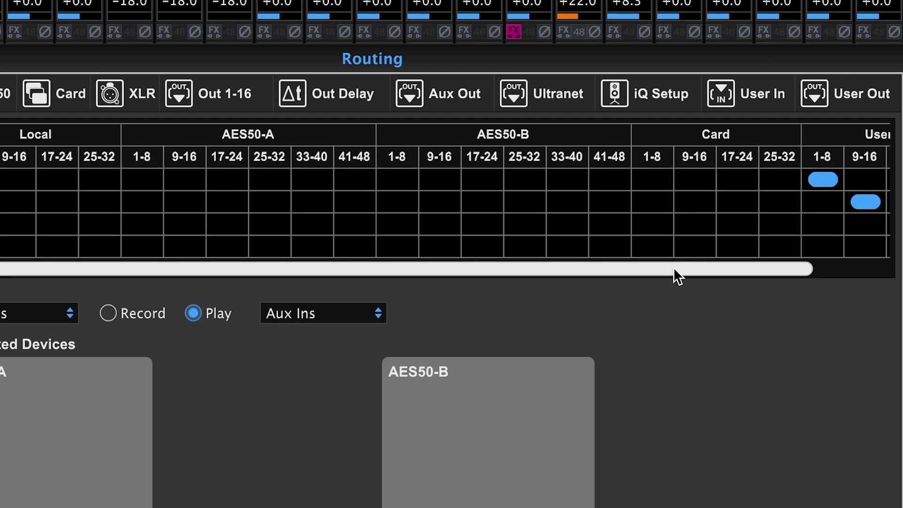
left_click_drag(673, 268, 854, 270)
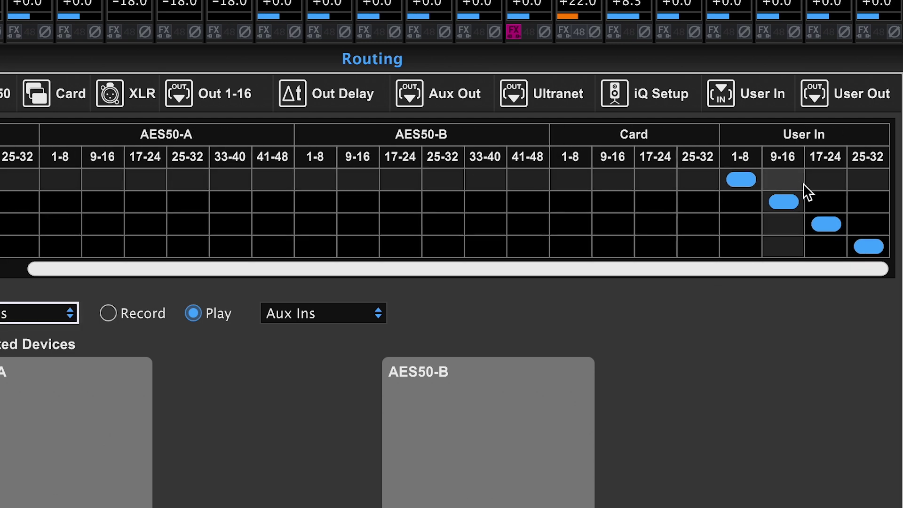
scroll(692, 246, "left", 5)
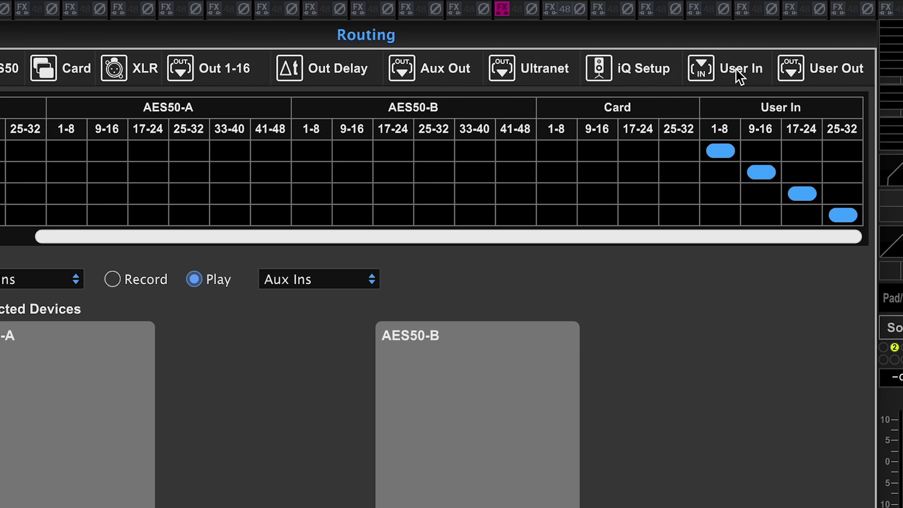
- Glance at the User In page, then check Aux In Remap sources on Inputs, keeping Aux Ins
left_click(736, 69)
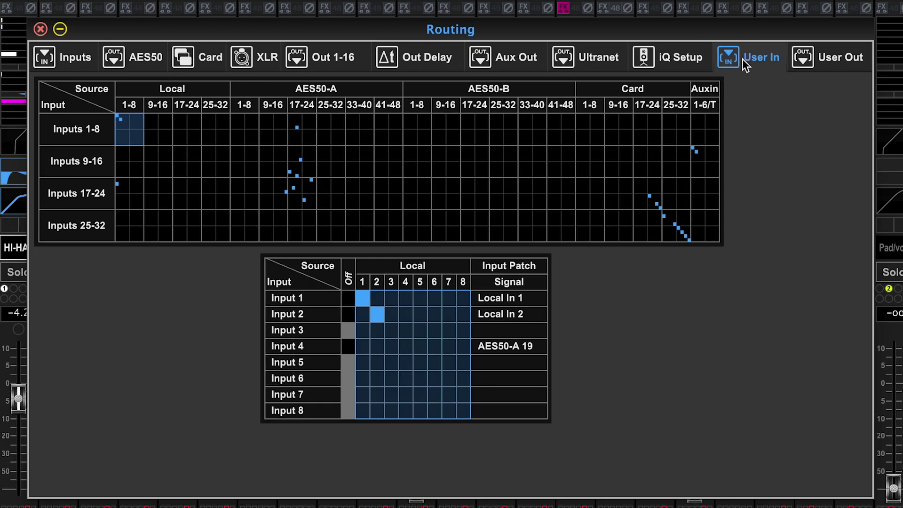
left_click(72, 61)
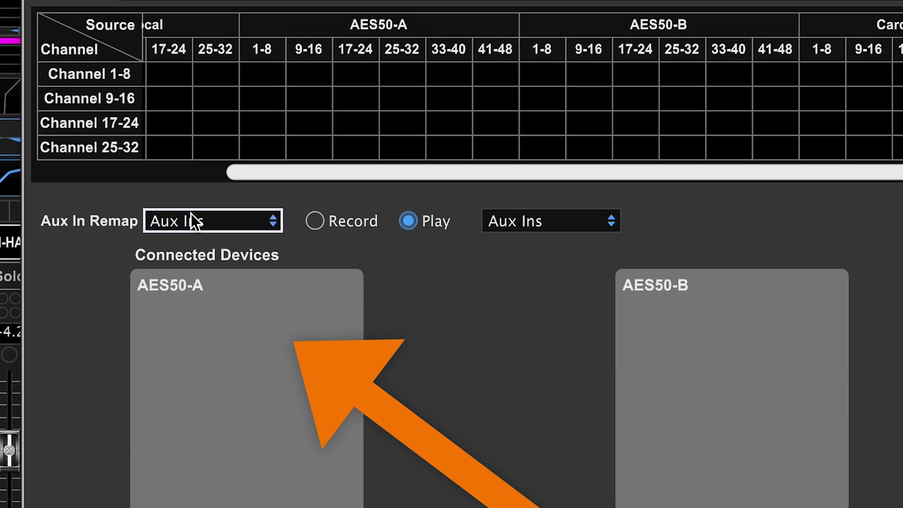
left_click(245, 318)
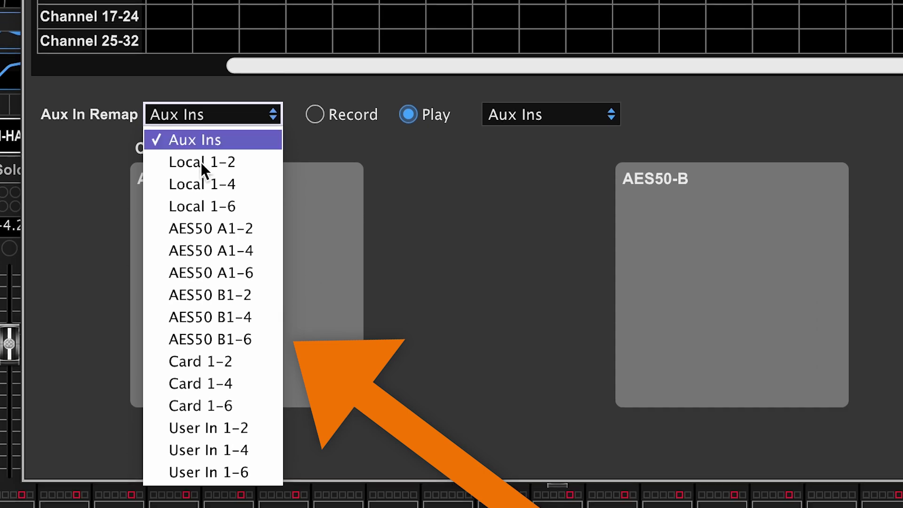
left_click(212, 427)
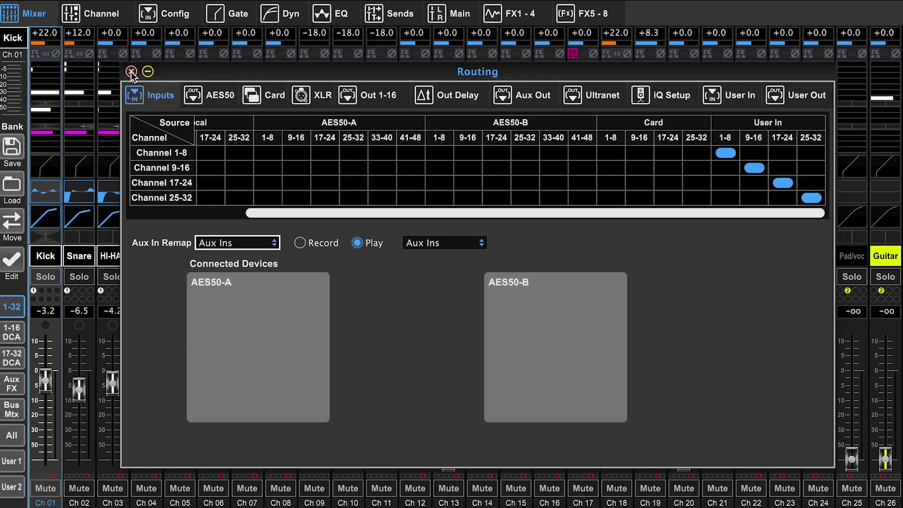
- Show the Aux/FX strips in the mixer and bring up the Aux In Remap source list
left_click(132, 71)
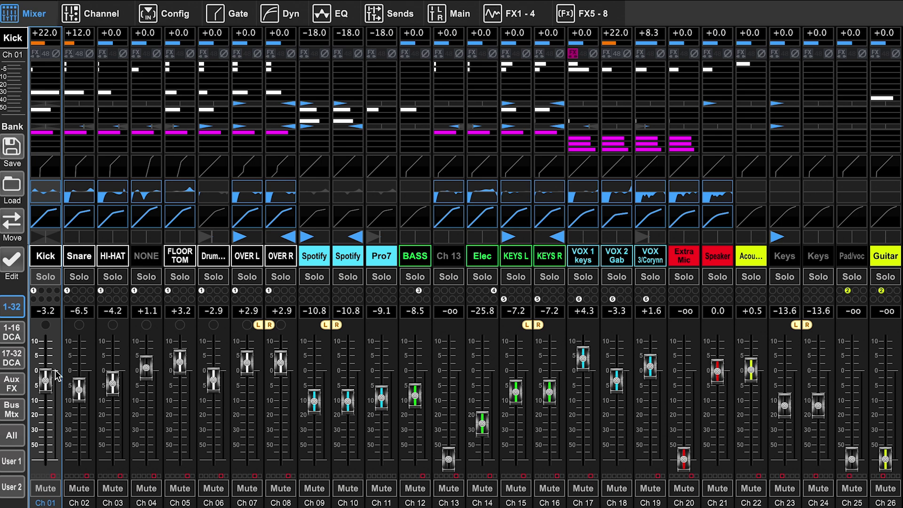
left_click(15, 391)
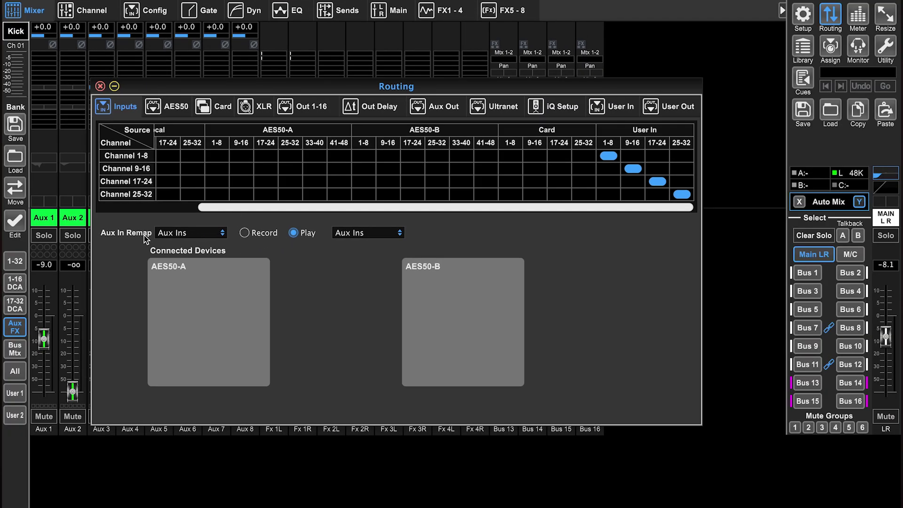
left_click(198, 232)
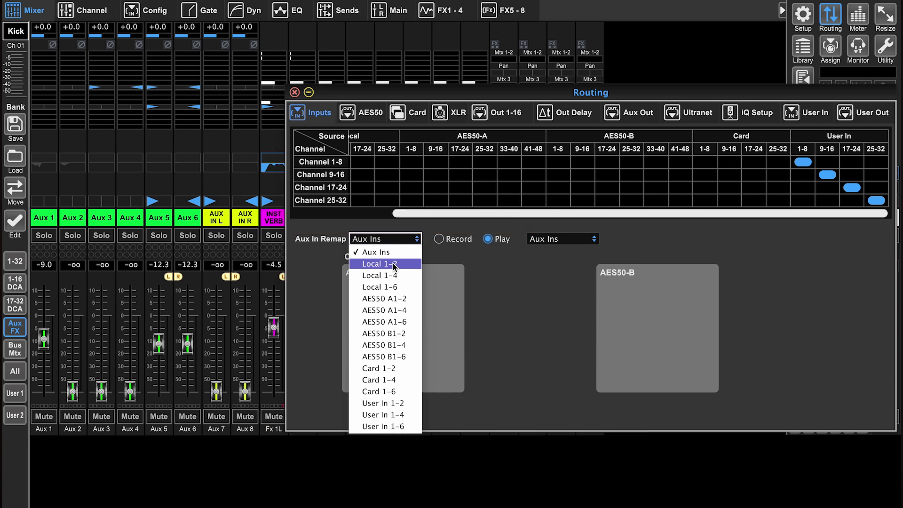
left_click_drag(588, 94, 424, 73)
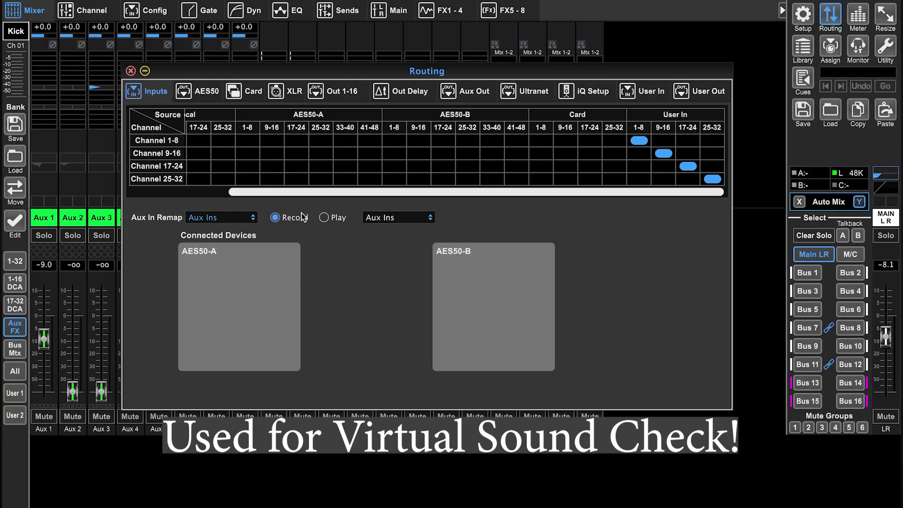
- In Play mode, feed channels 1-32 from Local 1-8, 9-16, 17-24 and 25-32
left_click(337, 217)
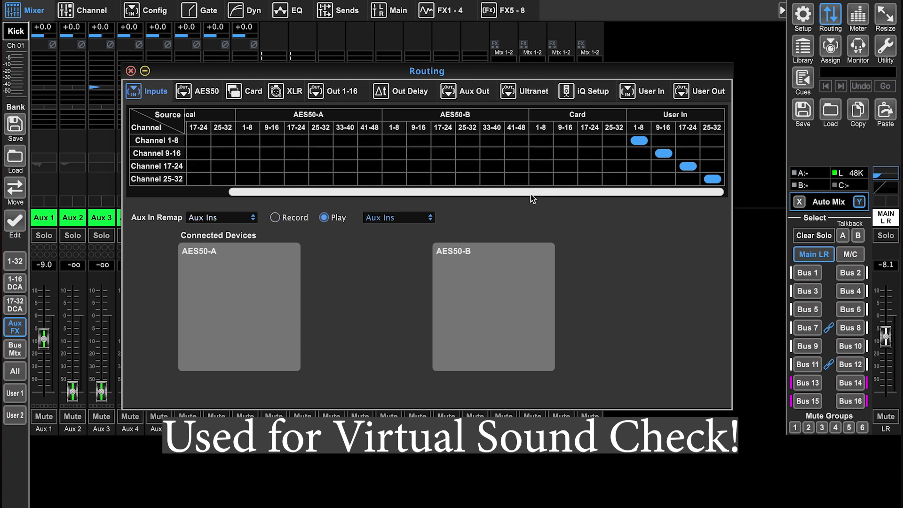
left_click_drag(520, 192, 316, 176)
left_click(198, 140)
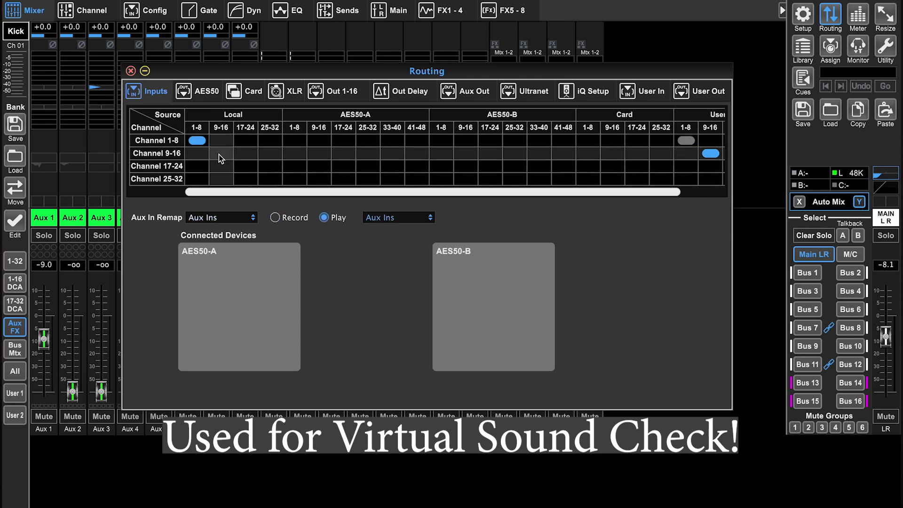
left_click(221, 154)
left_click(245, 166)
left_click(270, 178)
- In Record mode, feed channels 1-24 from Card 1-8, 9-16 and 17-24
left_click(275, 217)
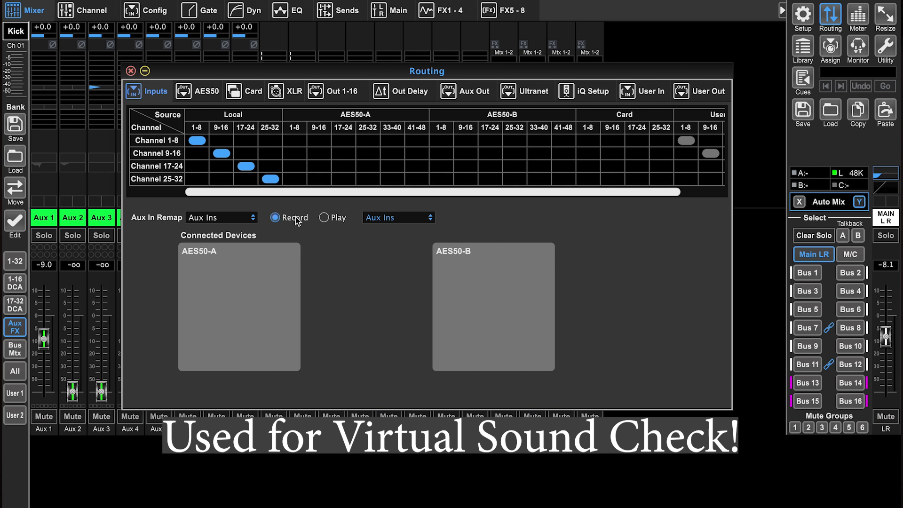
left_click(588, 141)
left_click(612, 154)
left_click(637, 166)
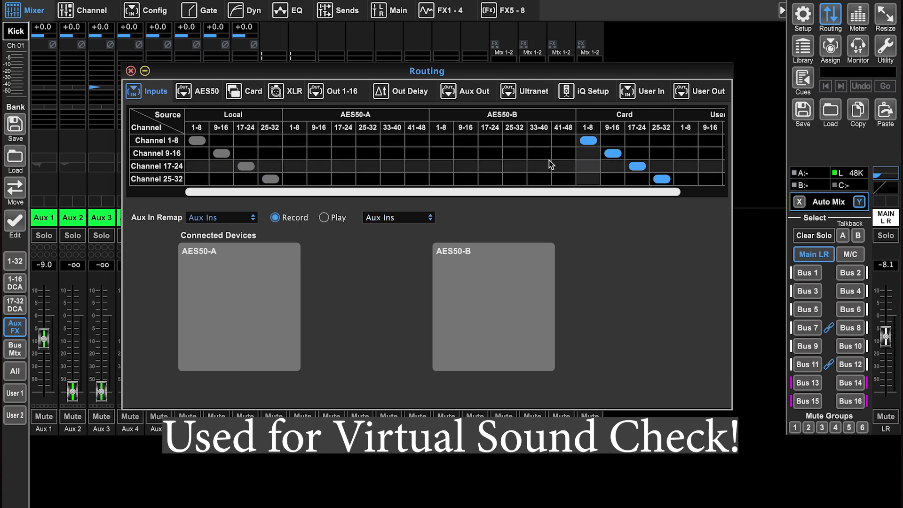
left_click(324, 217)
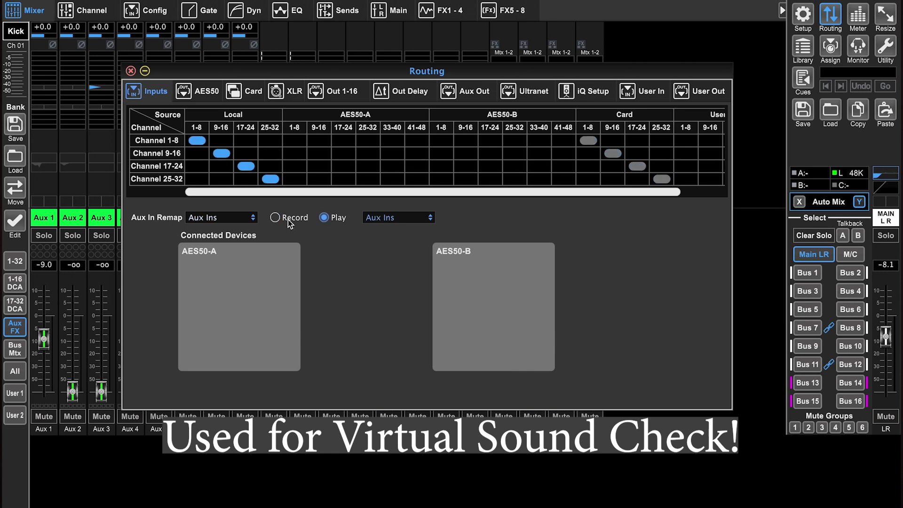
left_click(288, 220)
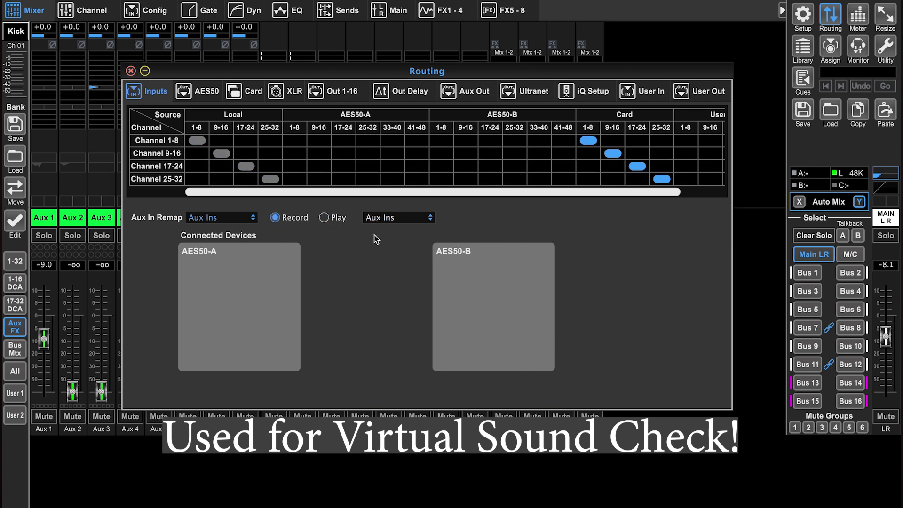
- Remap the Play-mode aux inputs to Local 1-2, then return to Record mode
left_click(347, 218)
left_click(383, 218)
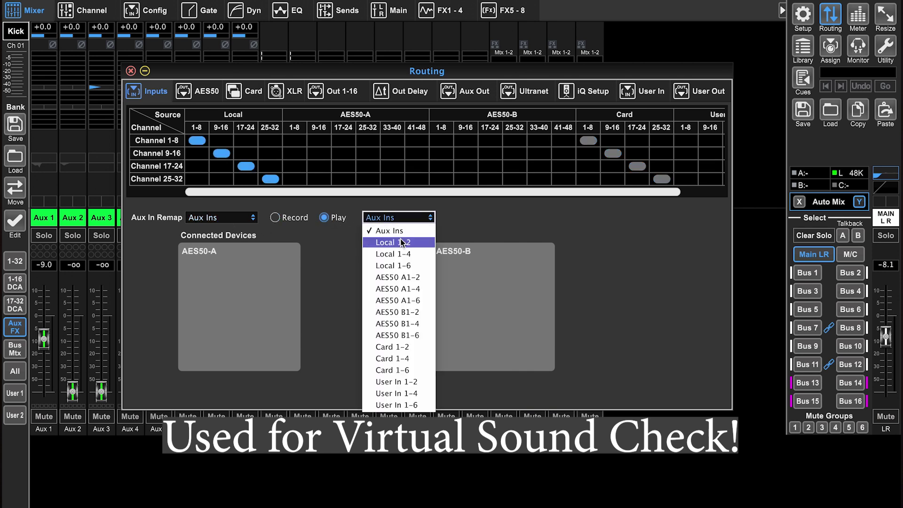
left_click(402, 243)
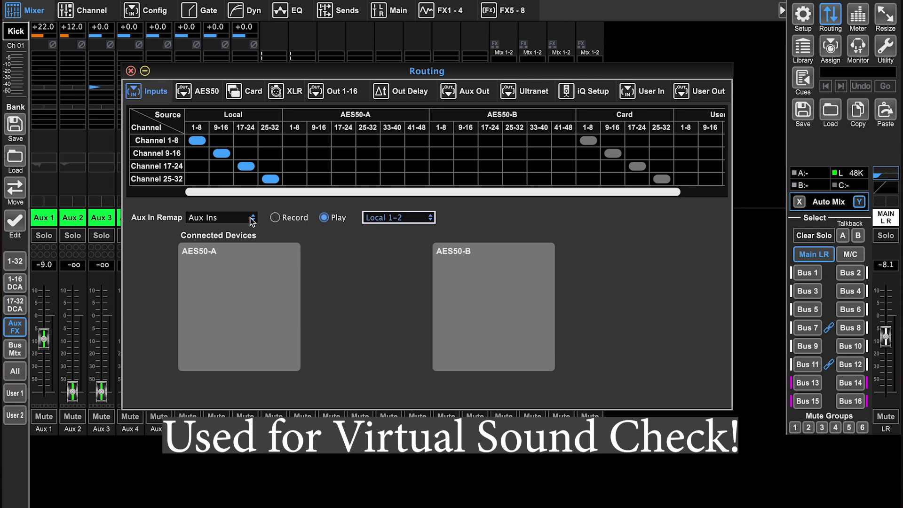
left_click(275, 218)
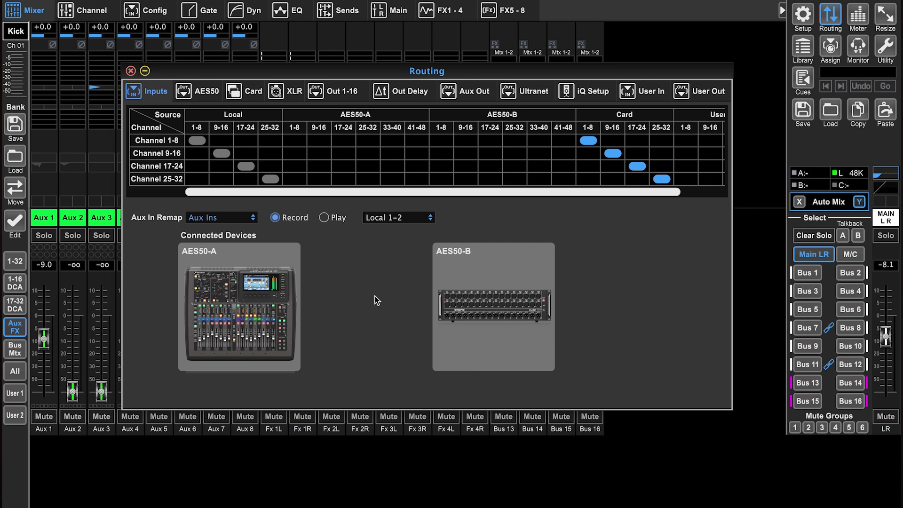
left_click(202, 91)
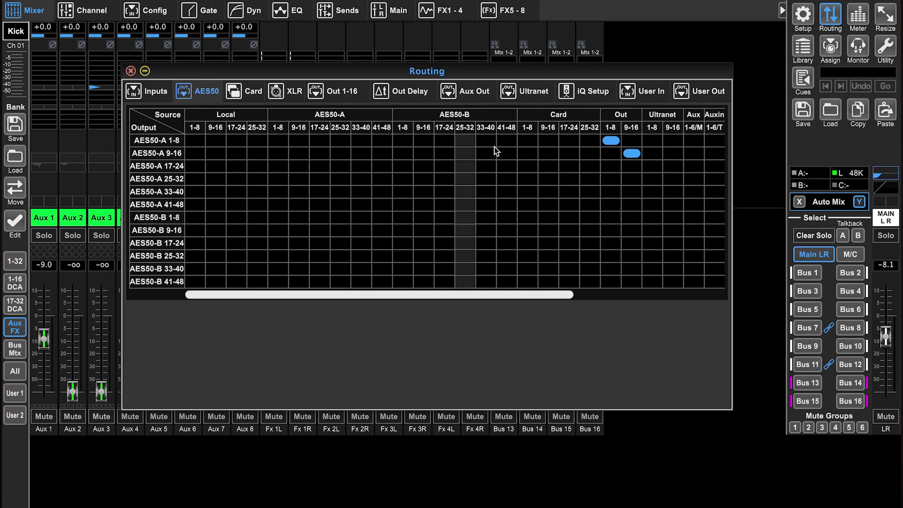
- Feed AES50-A outputs 1-8 from AES50-A 1-8 and scroll the grid to review
left_click(275, 138)
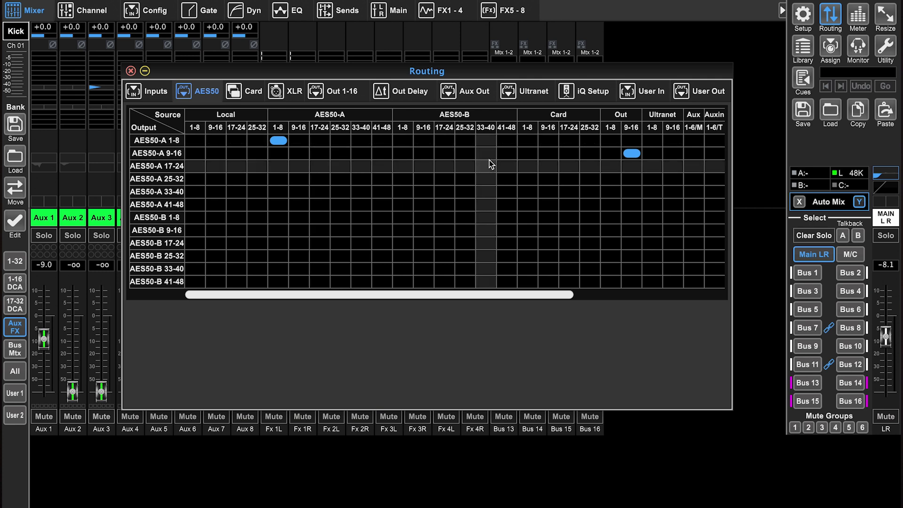
left_click_drag(535, 297, 586, 294)
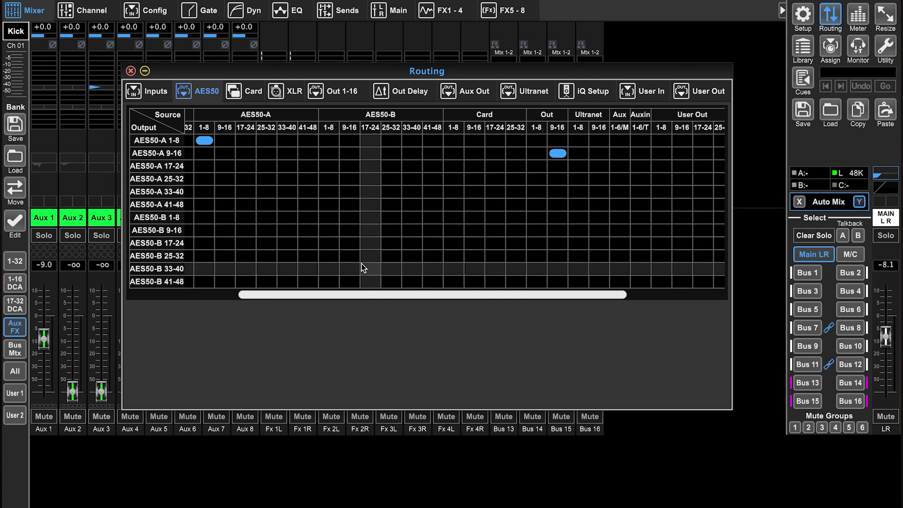
left_click_drag(360, 295, 249, 297)
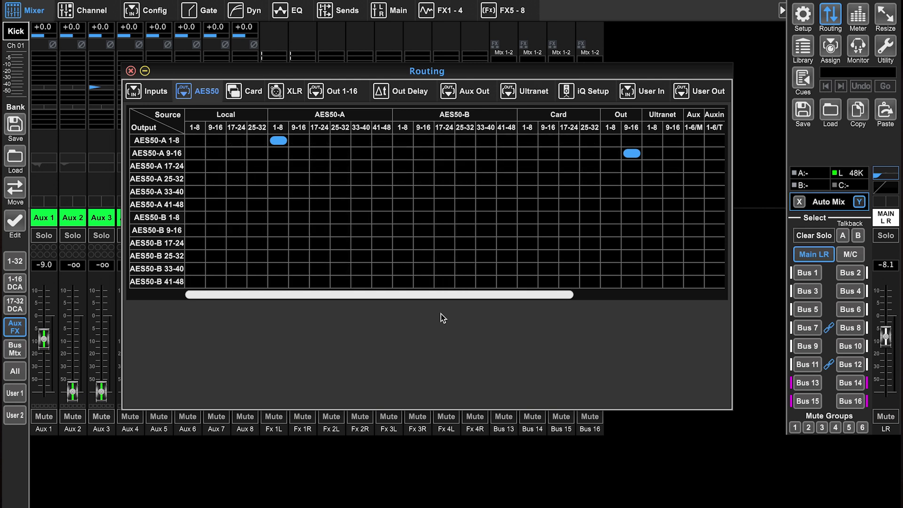
- Scroll the AES50 grid, then show the Card output page with Outputs 1-8 through 25-32
left_click_drag(437, 294, 584, 295)
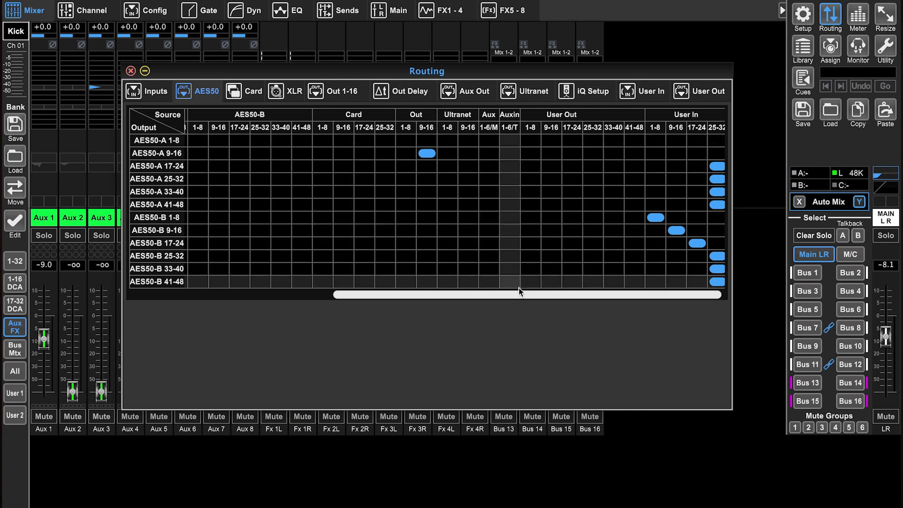
left_click_drag(530, 293, 555, 299)
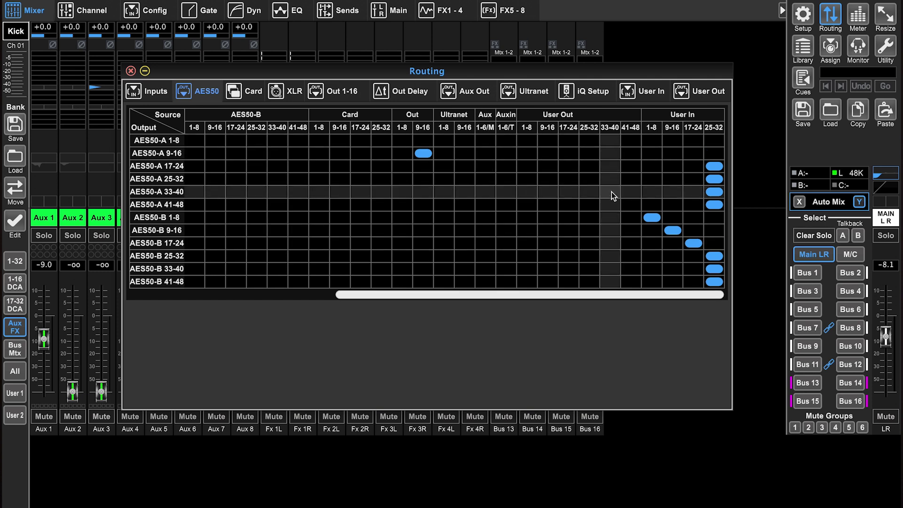
left_click(247, 92)
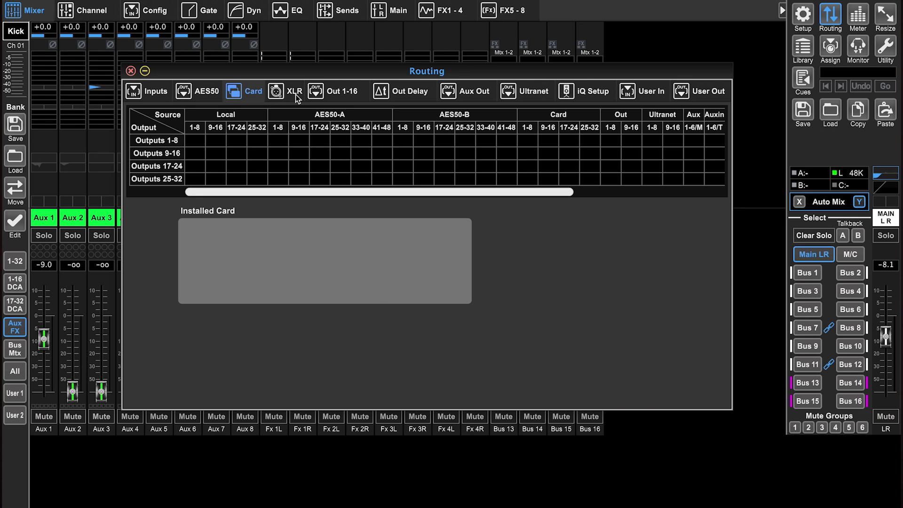
left_click_drag(449, 187, 298, 193)
left_click(292, 92)
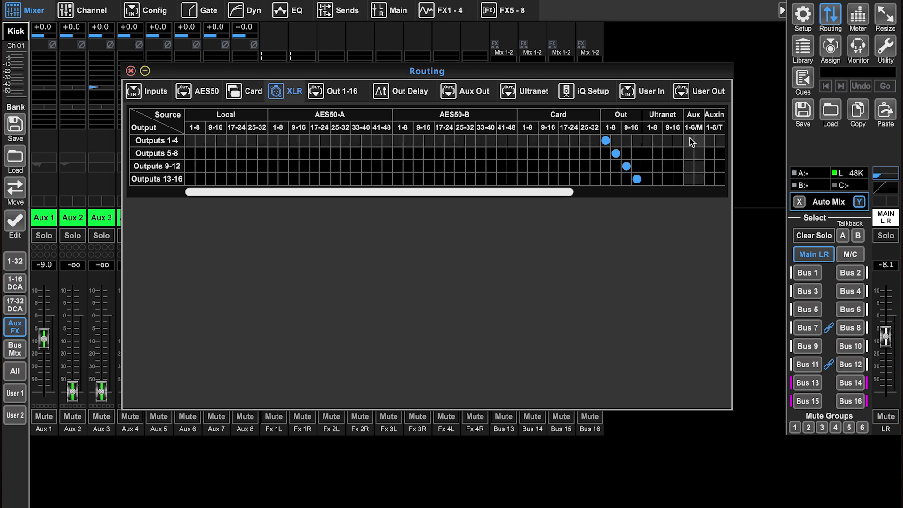
- Scroll the XLR output grid, then show the Out 1-16 routing with its tap legend
left_click_drag(568, 192, 425, 239)
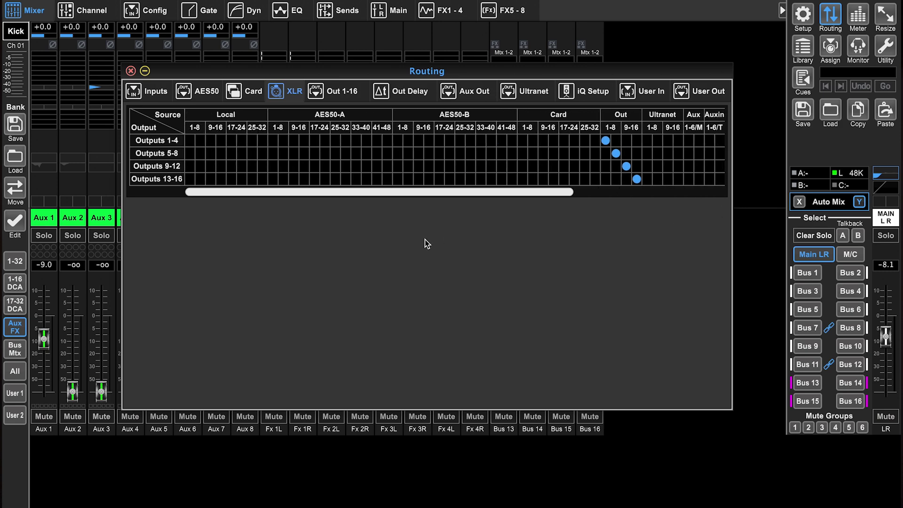
left_click(340, 91)
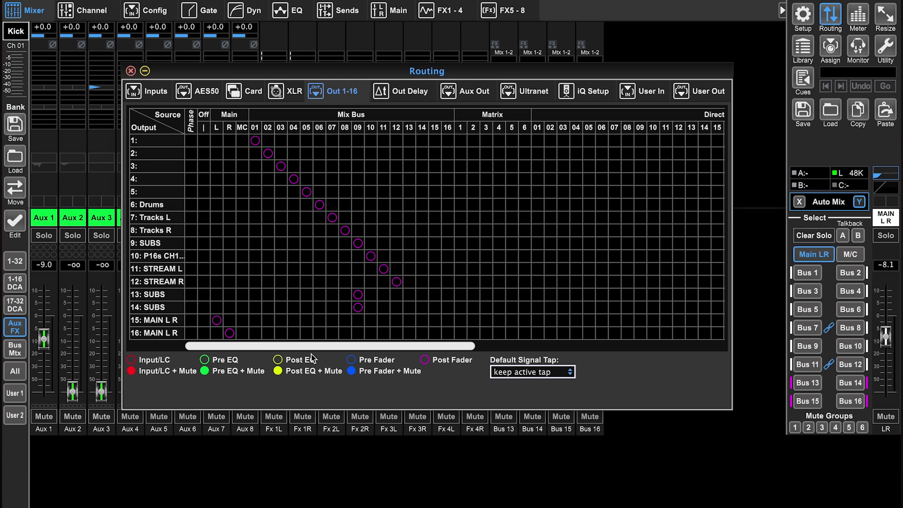
- Scroll the Out 1-16 grid right and back, then show the Out Delay page
left_click_drag(339, 346, 607, 337)
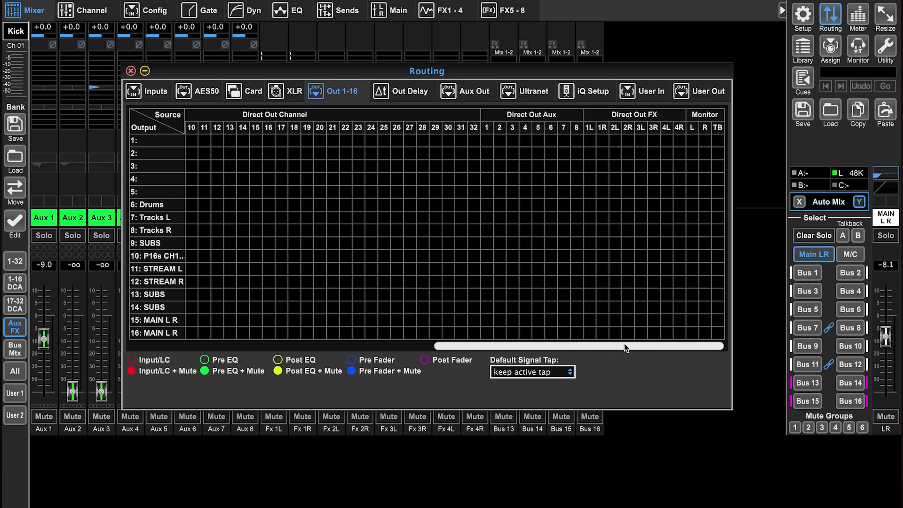
left_click_drag(624, 343, 330, 355)
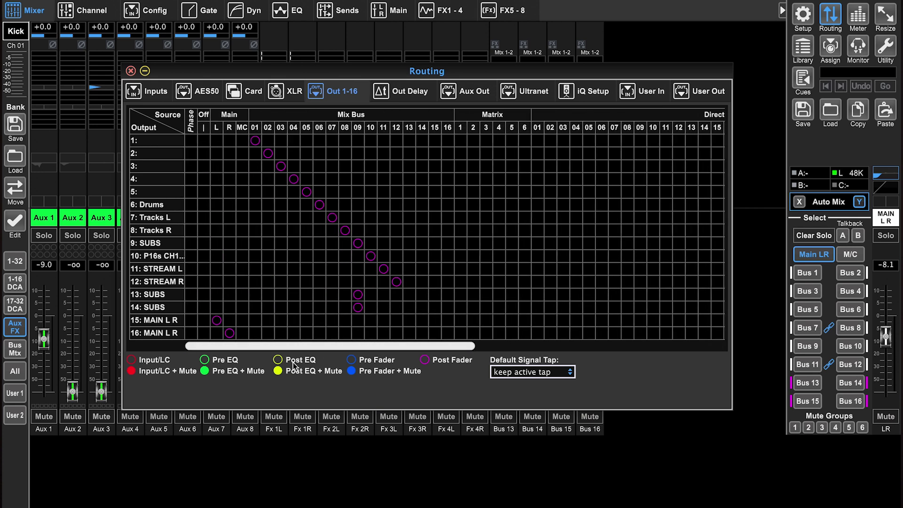
left_click(409, 92)
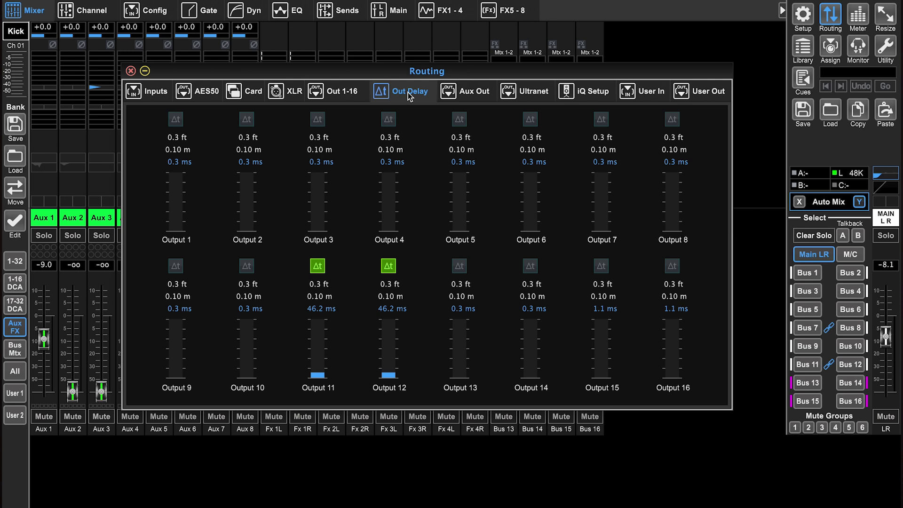
- Raise Output 1's delay, then enter 50 ft as its delay distance
left_click_drag(175, 227, 190, 178)
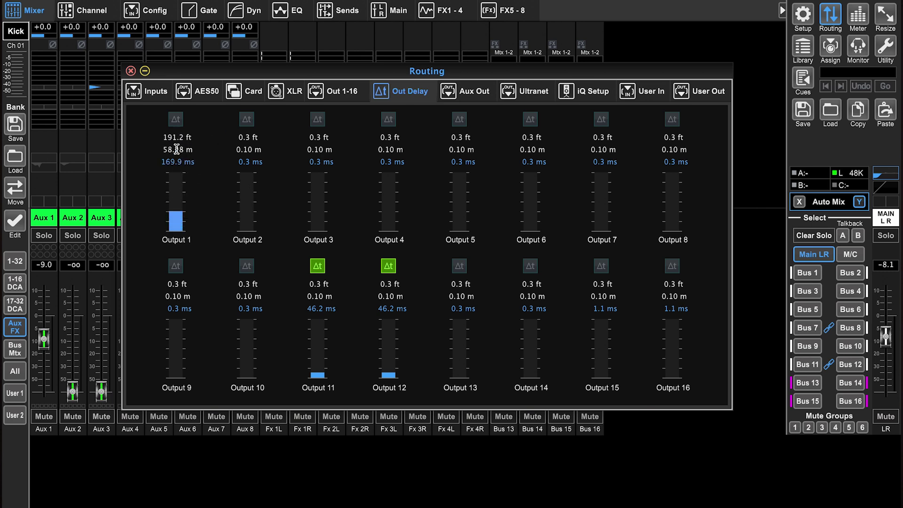
left_click(177, 137)
left_click(179, 149)
left_click(184, 162)
left_click(179, 137)
type("50")
key("Return")
- Check Output 1's distance in metres and toggle its delay on
mouse_move(177, 229)
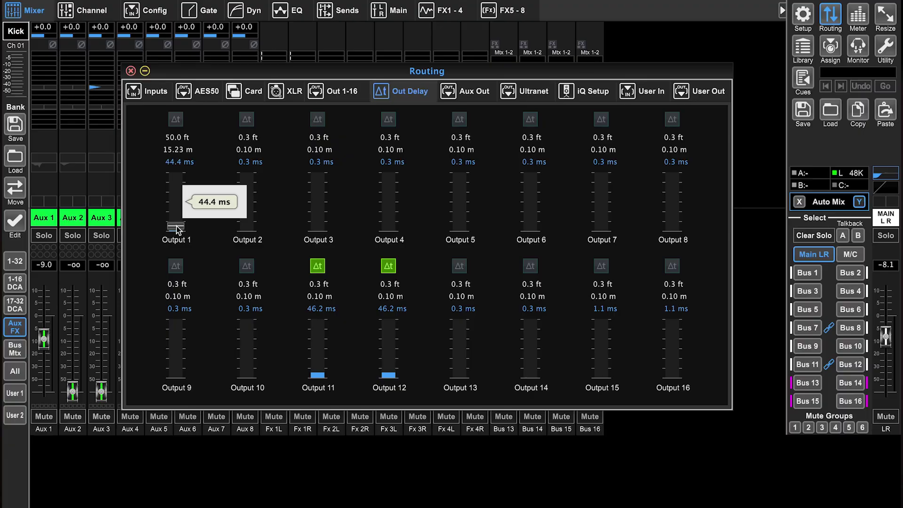
left_click(179, 149)
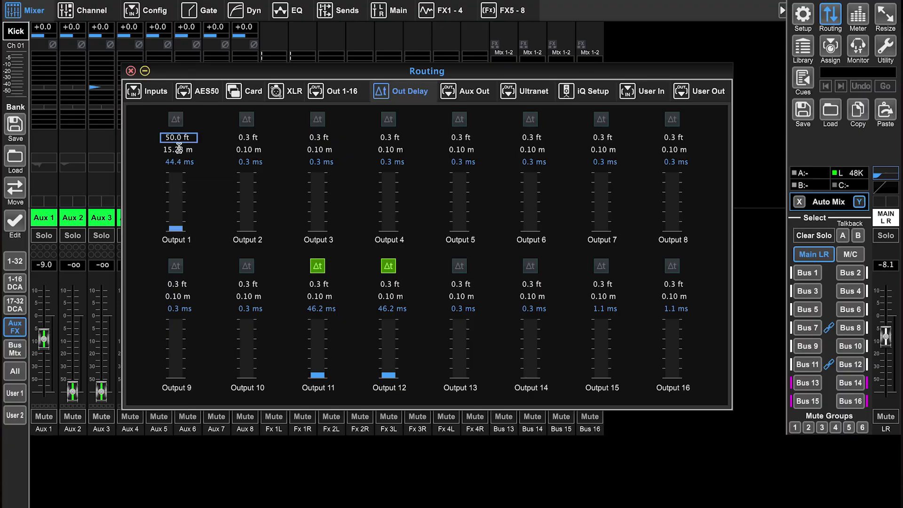
left_click(175, 120)
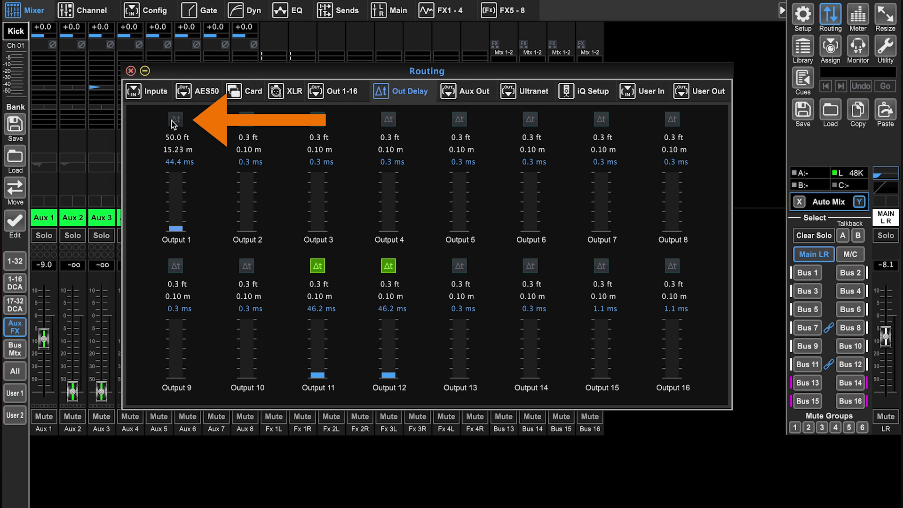
left_click(173, 122)
left_click(483, 95)
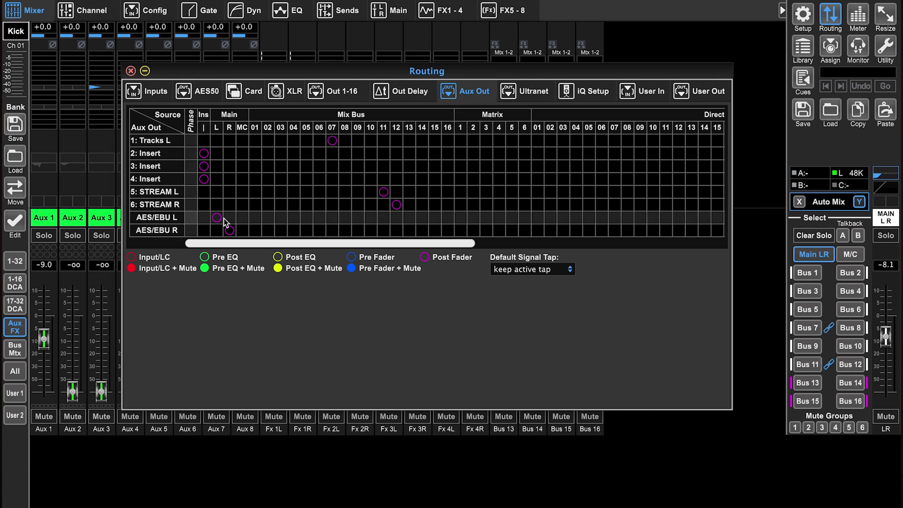
- Scroll the Aux Out grid right and back left to review insert, stream and AES/EBU sources
scroll(400, 229, "right", 5)
scroll(530, 232, "right", 5)
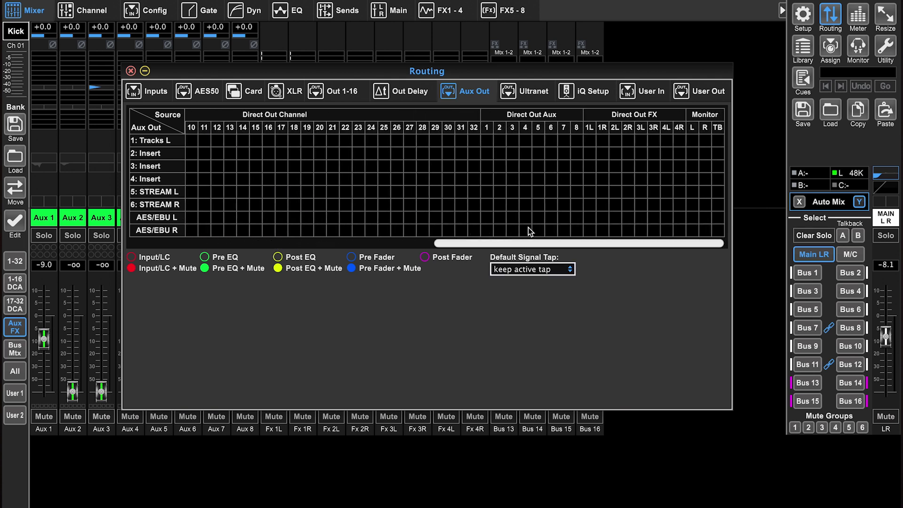
scroll(478, 256, "left", 5)
scroll(436, 248, "left", 5)
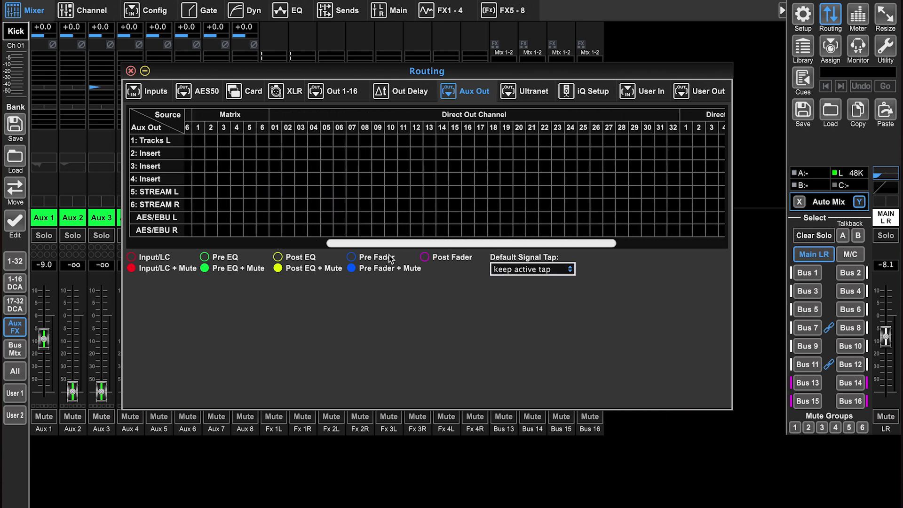
scroll(235, 284, "left", 2)
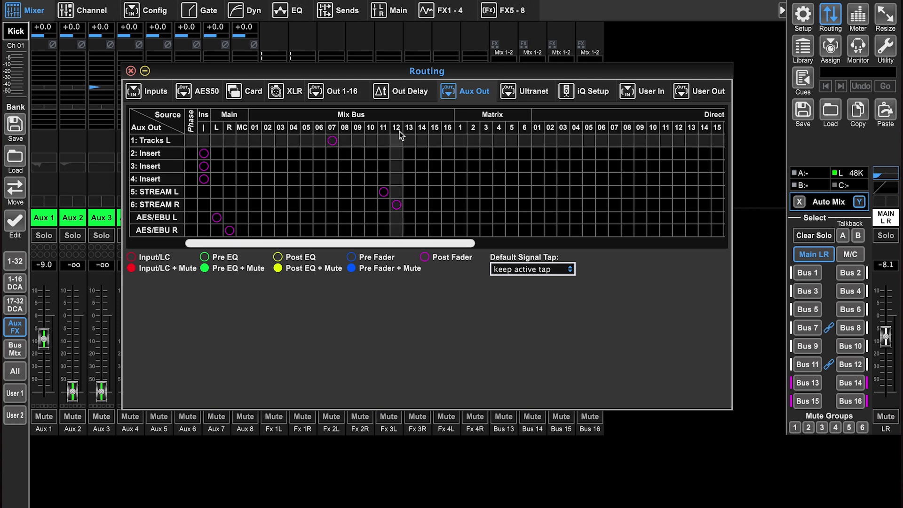
- Show the Ultranet output routing and scroll across its 16 sources and tap points
left_click(531, 95)
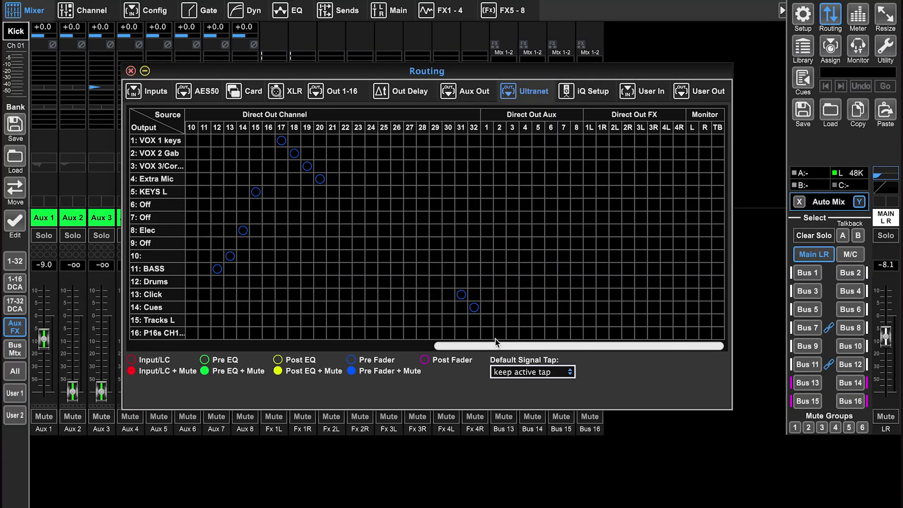
left_click_drag(495, 339, 176, 366)
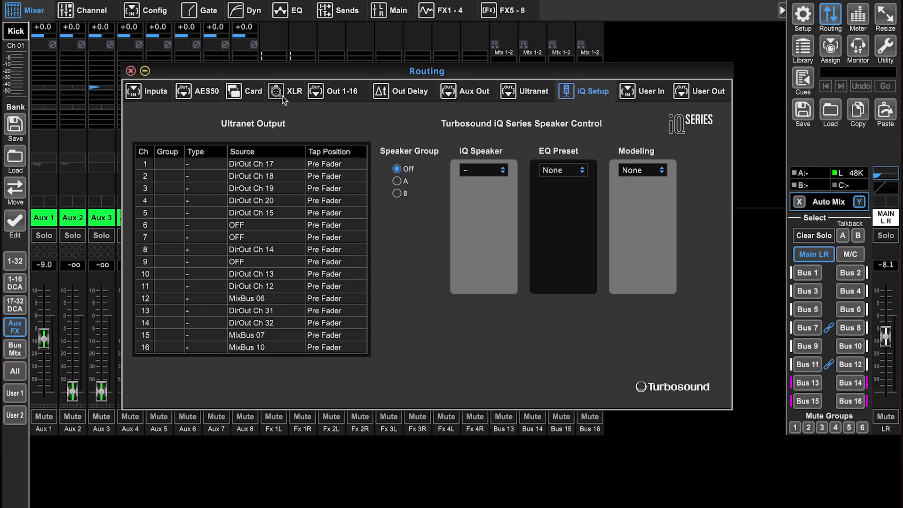
left_click(314, 93)
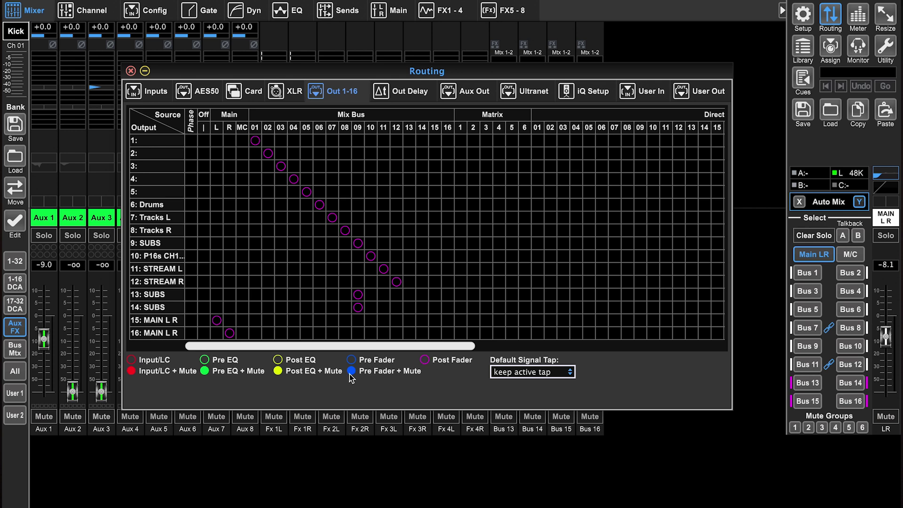
- Set output 8's bus 08 feed tap to Post Fader
left_click(308, 193)
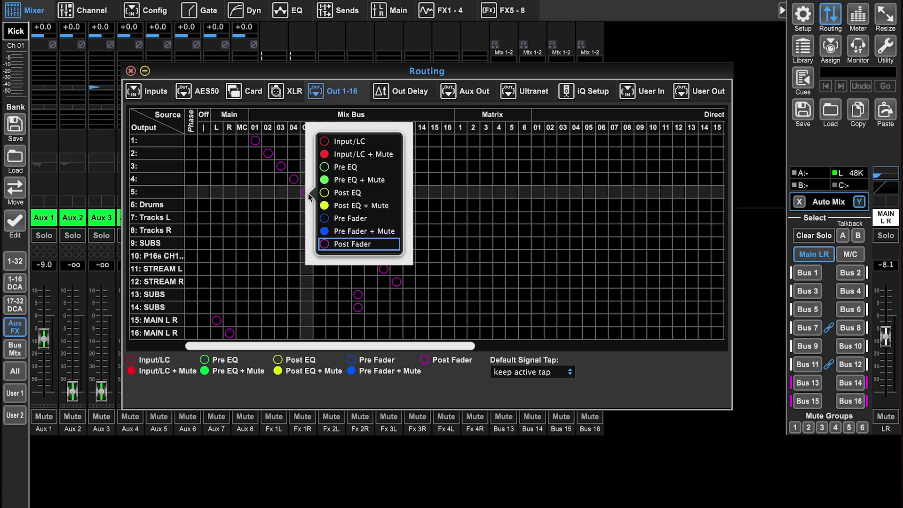
left_click(245, 227)
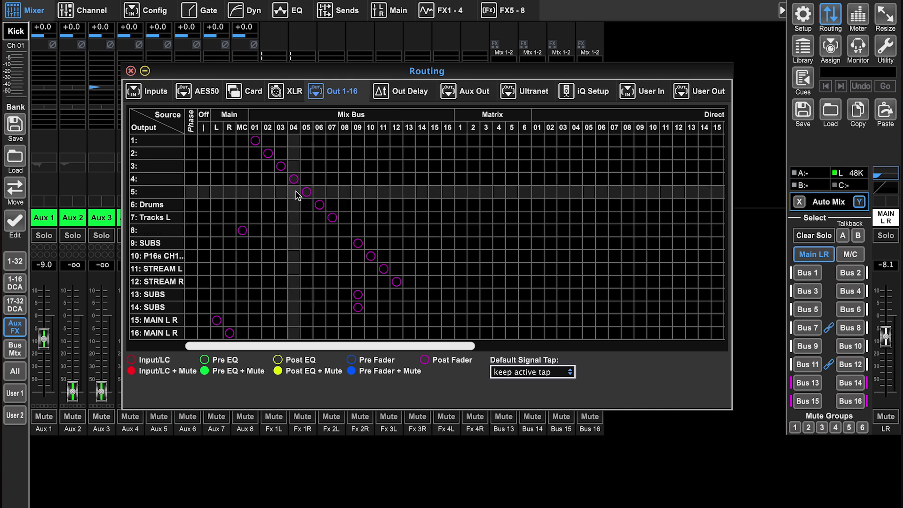
left_click(345, 232)
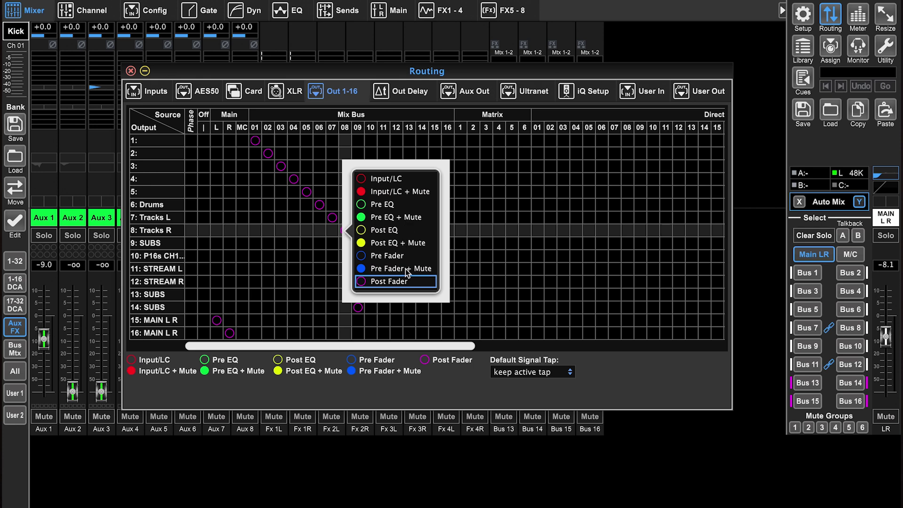
left_click(395, 256)
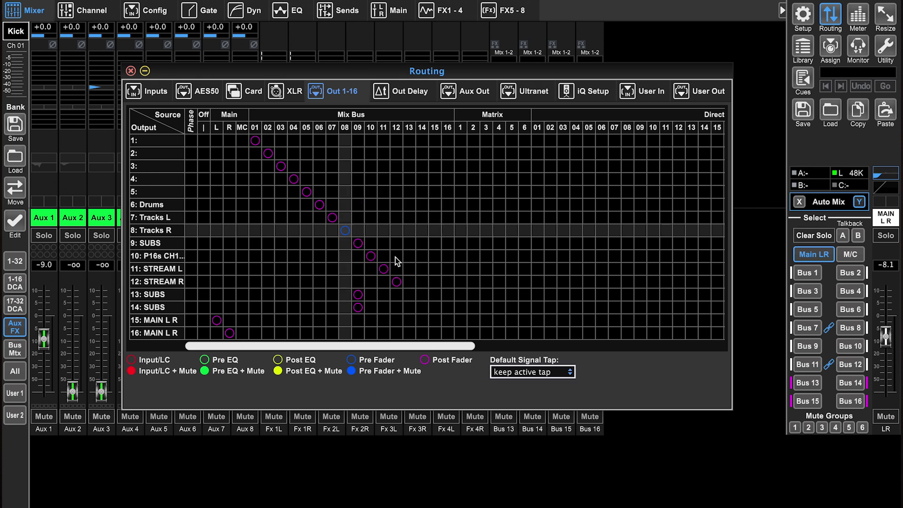
left_click(346, 231)
left_click(375, 285)
left_click(354, 242)
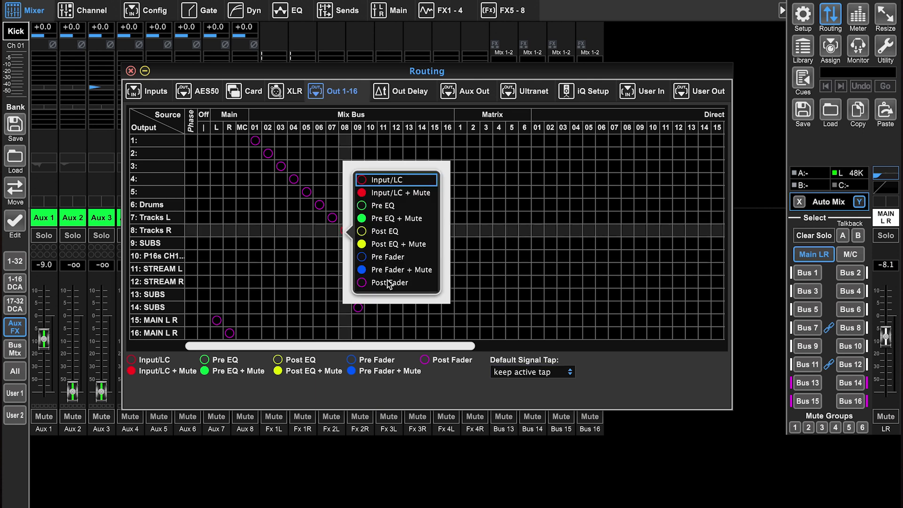
left_click(386, 286)
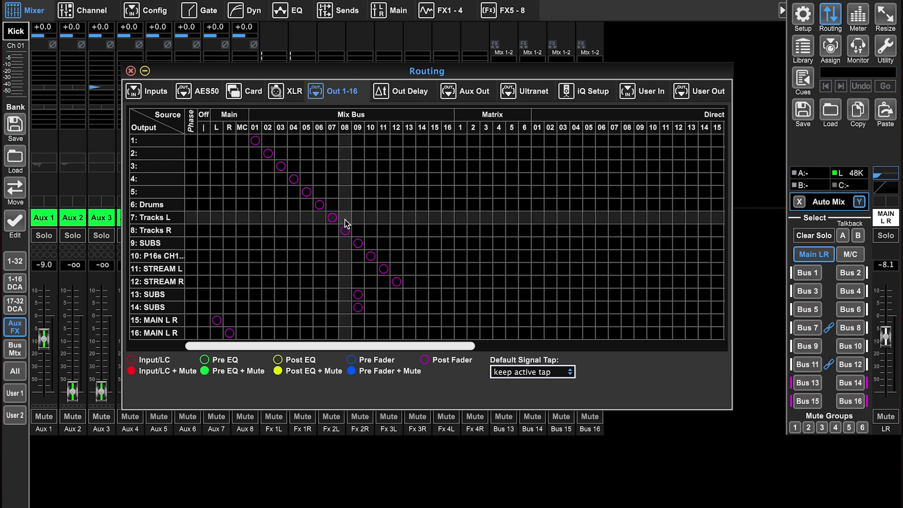
- Try Pre EQ as the default signal tap
left_click(550, 371)
left_click(536, 428)
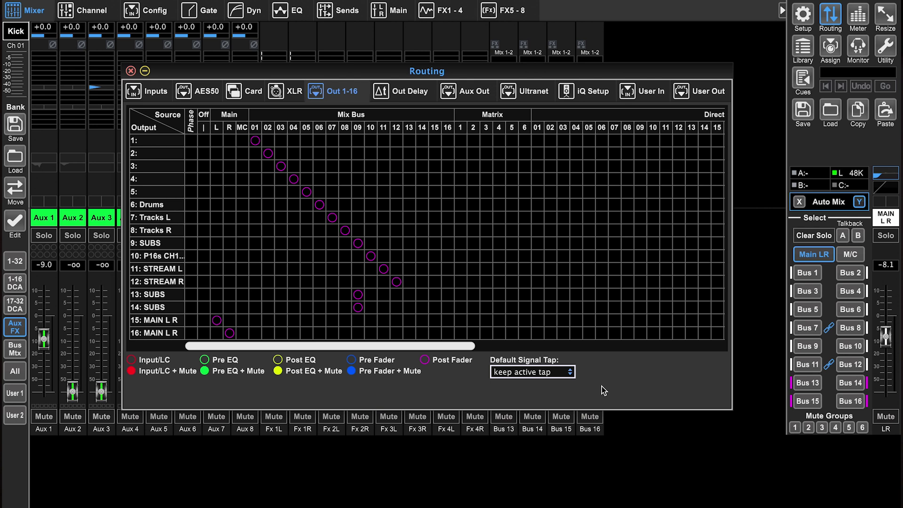
left_click(643, 90)
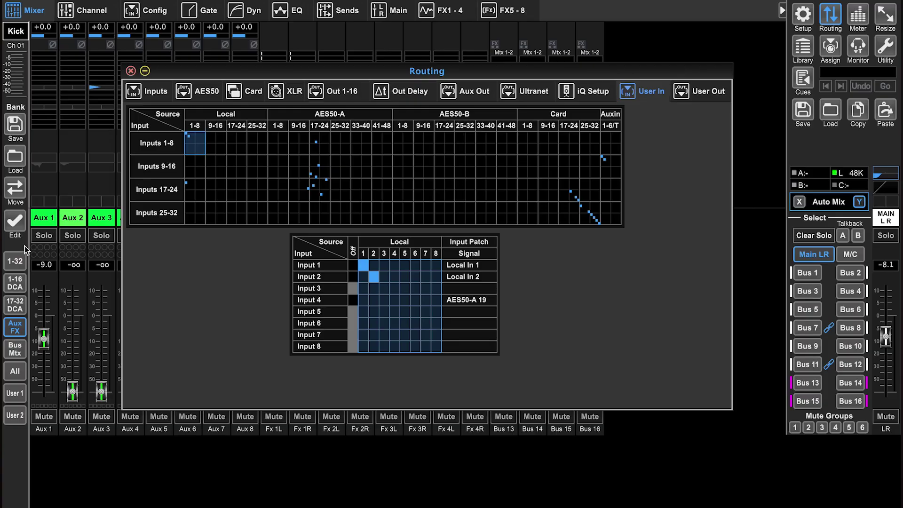
- Move the Routing window lower to reveal the channel strips, then show the Inputs routing page
left_click_drag(285, 81, 277, 117)
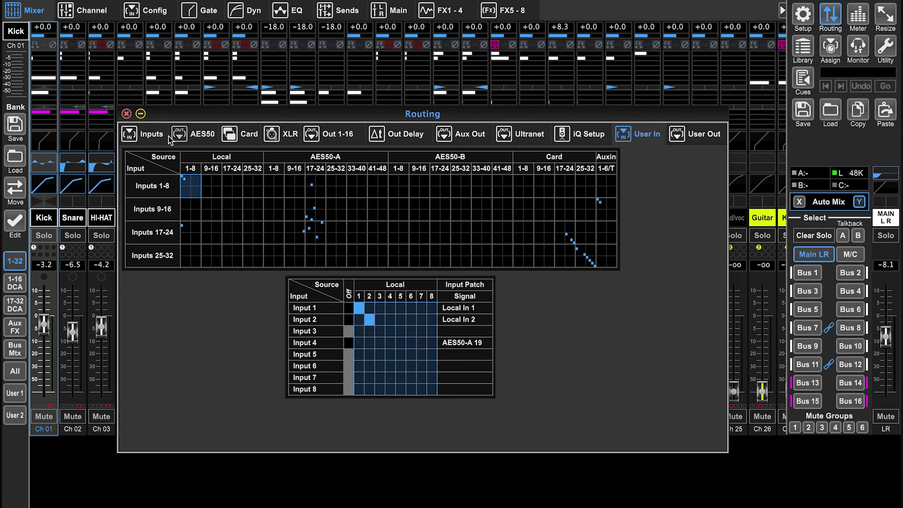
left_click(153, 135)
- Feed channels 1-8, 9-16, 17-24 and 25-32 from User In 1-32
left_click_drag(615, 235, 660, 236)
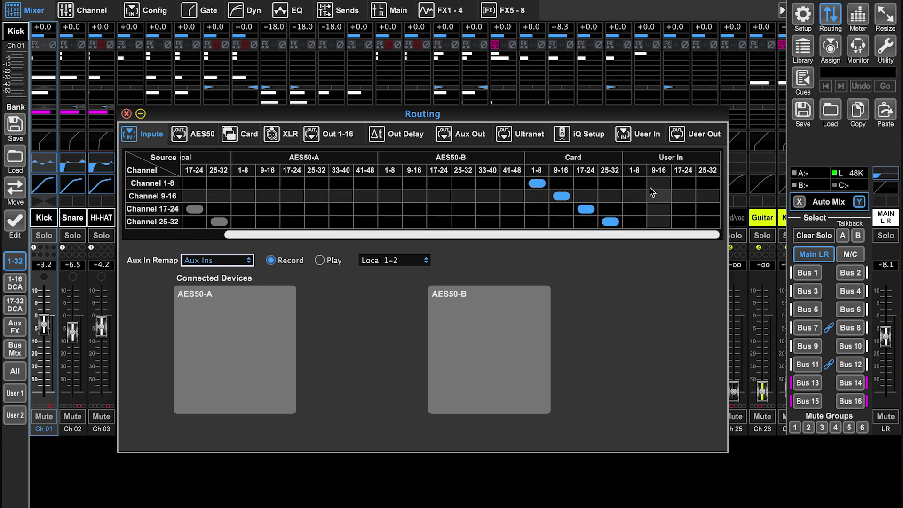
left_click(635, 183)
left_click(659, 195)
left_click(683, 208)
left_click(708, 221)
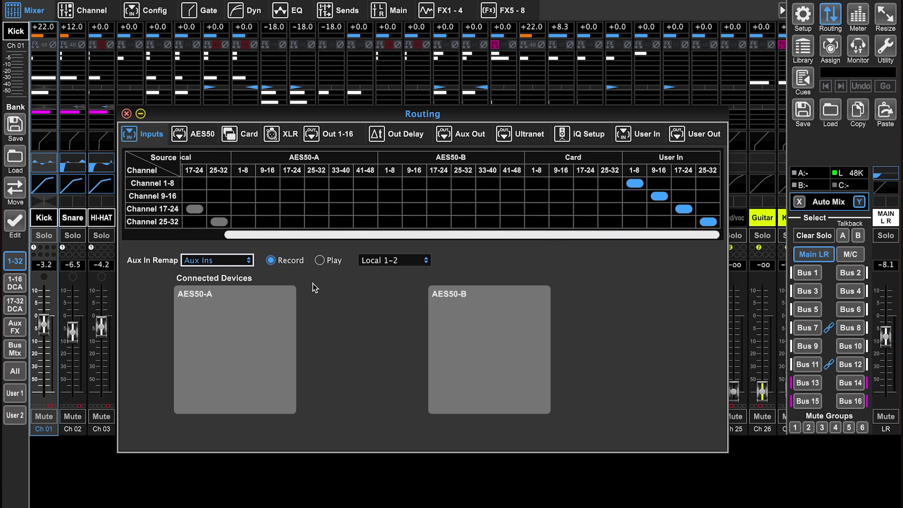
- Set Aux In Remap to Play, reconfirm channels 25-32 on User In, and return to User In patching
left_click(320, 260)
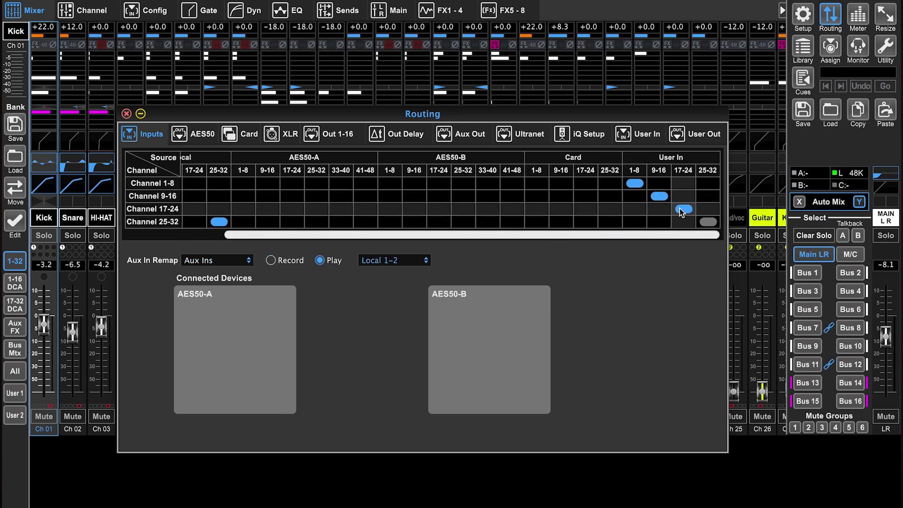
left_click(706, 222)
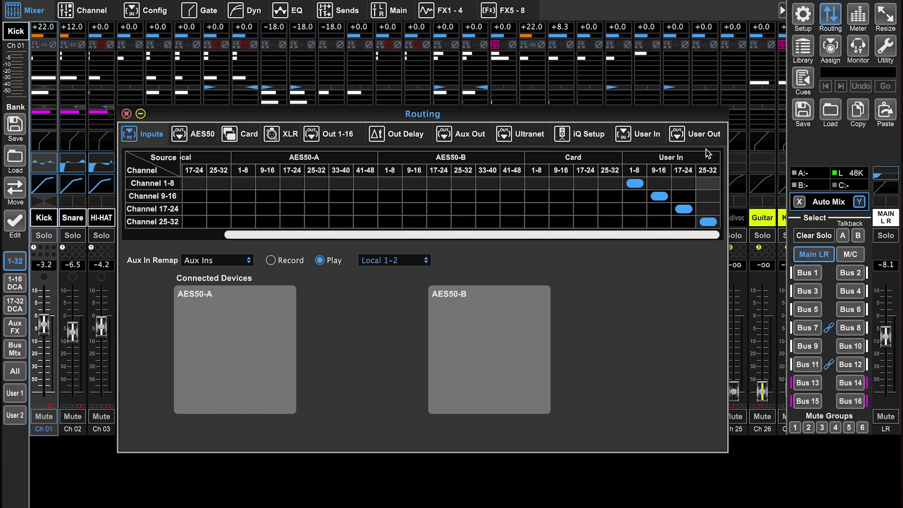
left_click(651, 136)
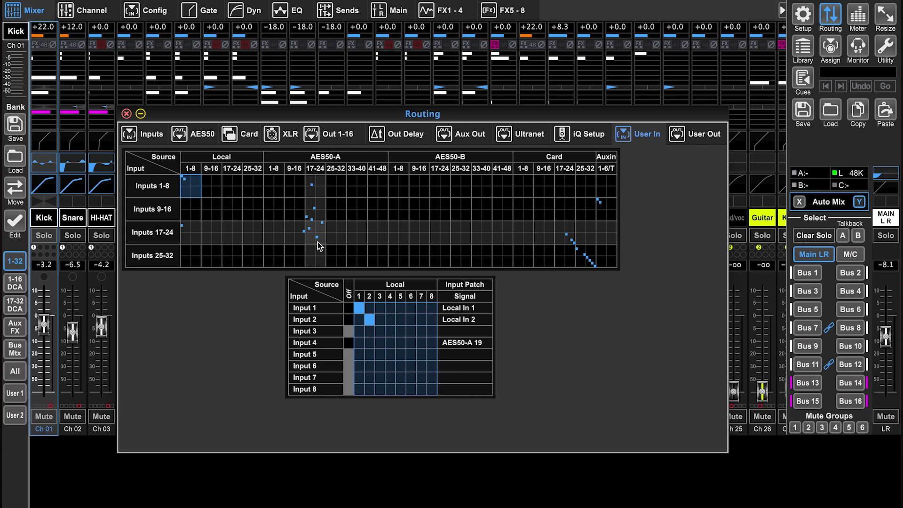
- Patch user input 12 from Card 12 instead of AES50-A 20
left_click_drag(353, 122, 334, 387)
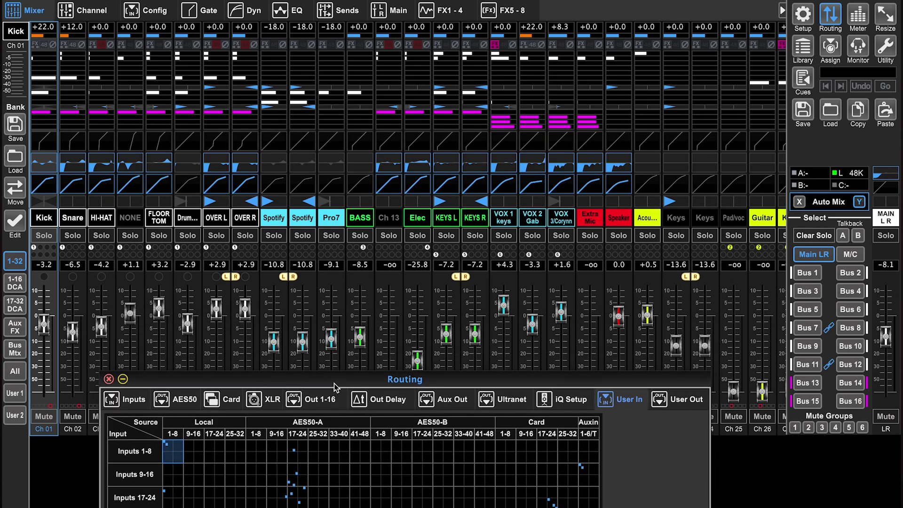
left_click(358, 204)
left_click_drag(377, 381, 374, 137)
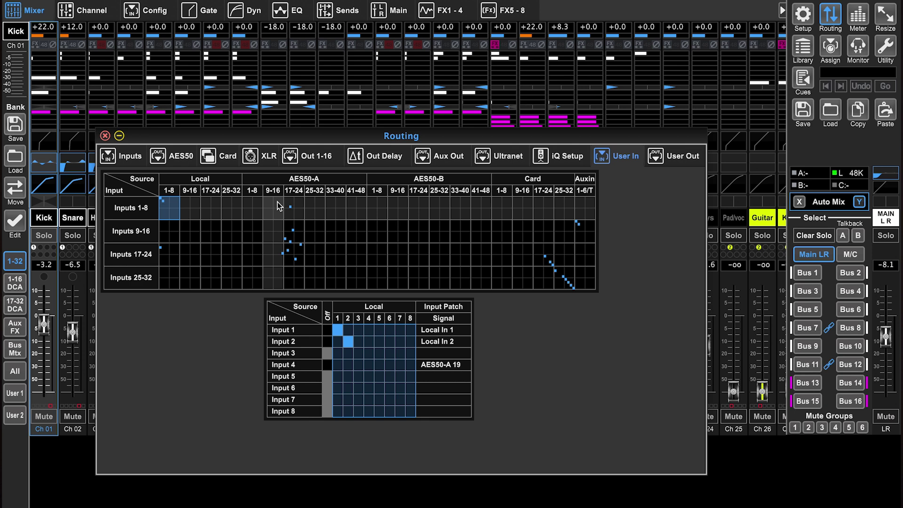
left_click(274, 236)
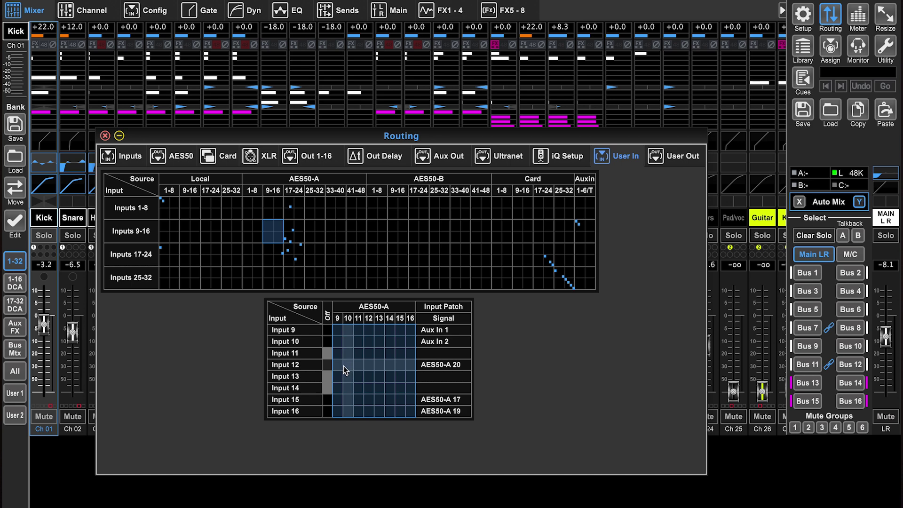
left_click(525, 230)
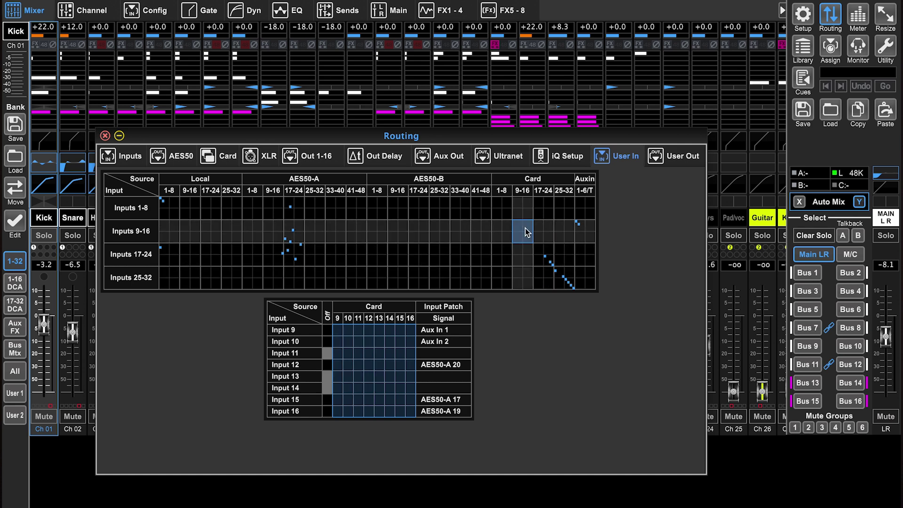
left_click(369, 365)
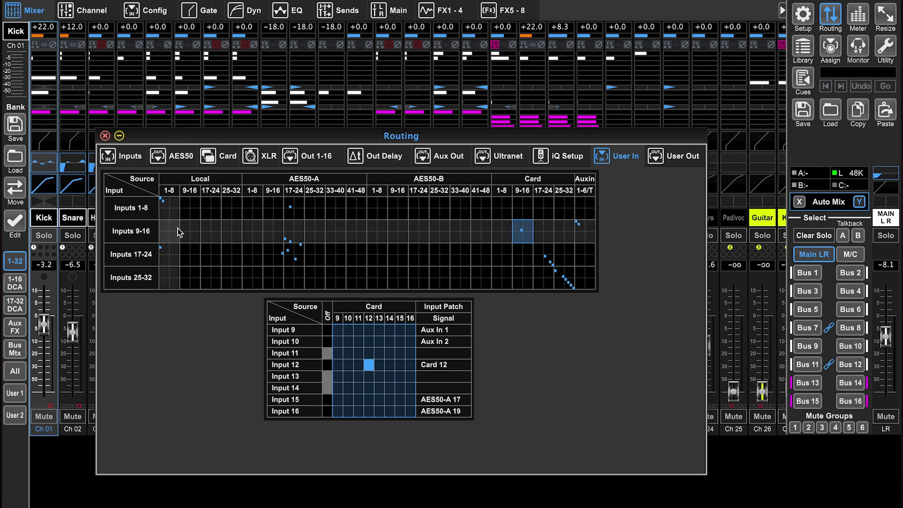
- Review the input patching for blocks 1-8, 9-16 and 17-24, ending on the User Out page
left_click(171, 207)
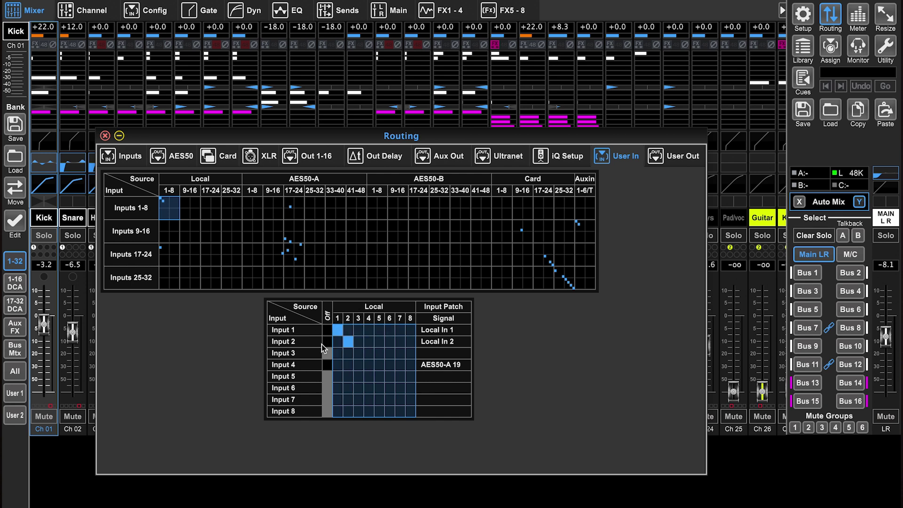
left_click_drag(258, 235, 284, 243)
left_click(289, 251)
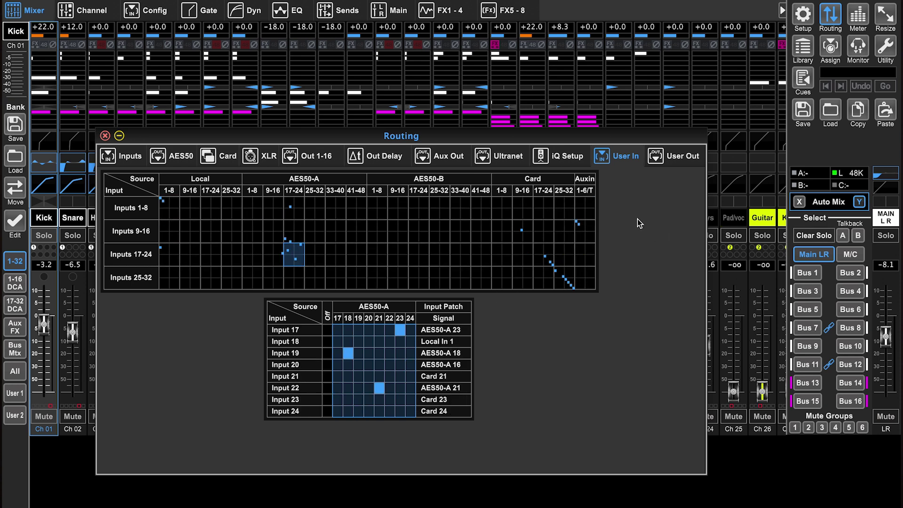
left_click(669, 157)
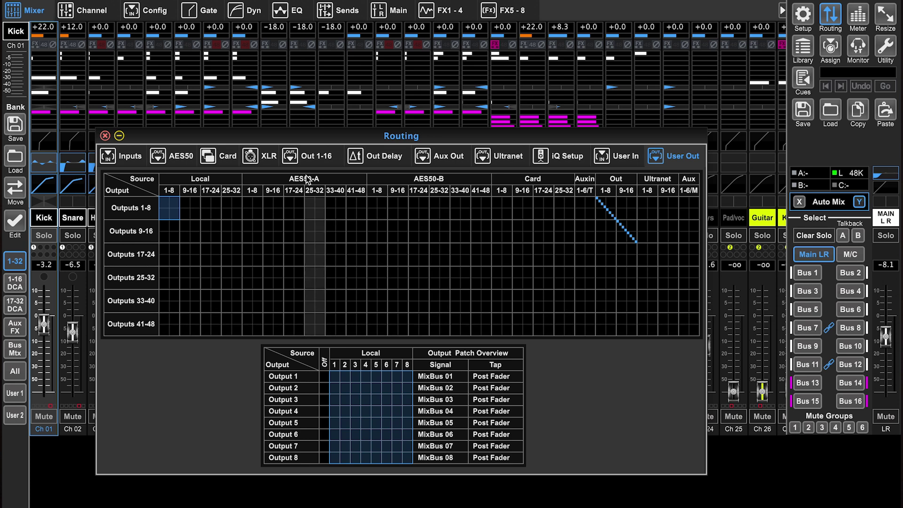
- Feed XLR Outputs 1-4 and 5-8 from User Out, leaving Outputs 9-16 on Out 9-16
left_click(261, 156)
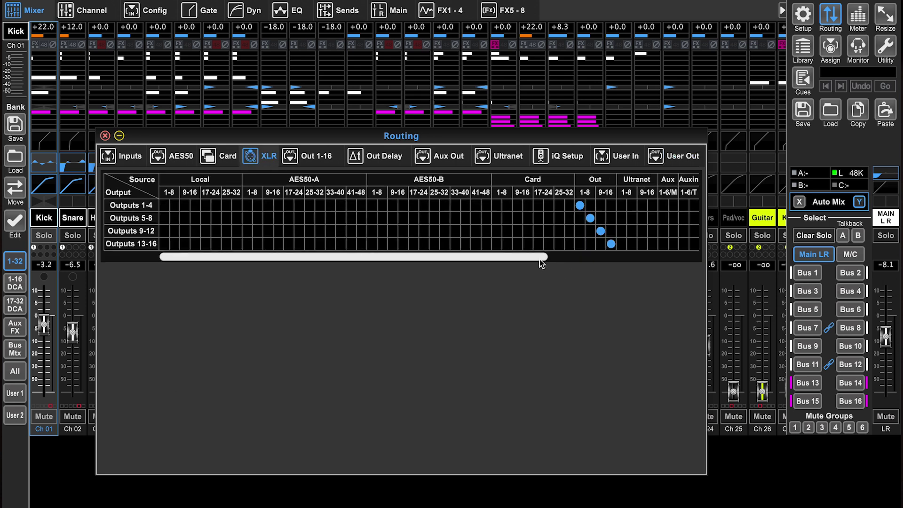
left_click_drag(540, 258, 714, 257)
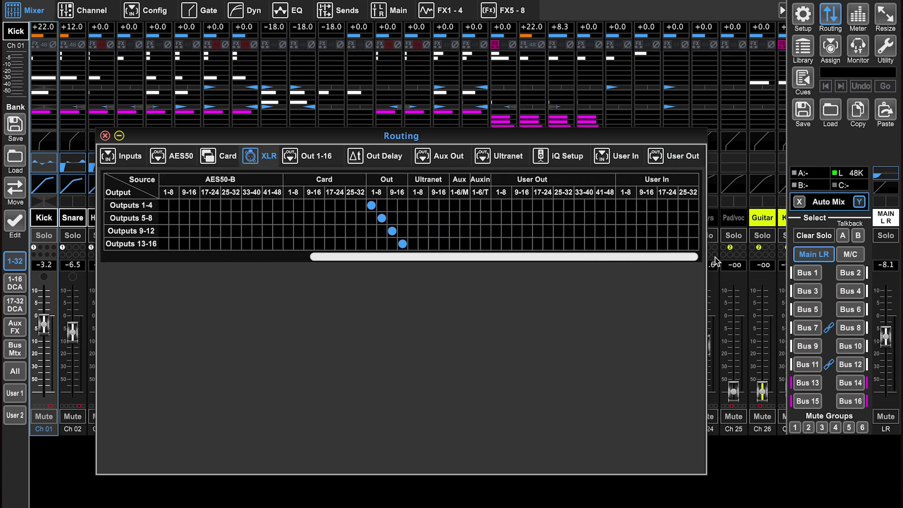
left_click(498, 206)
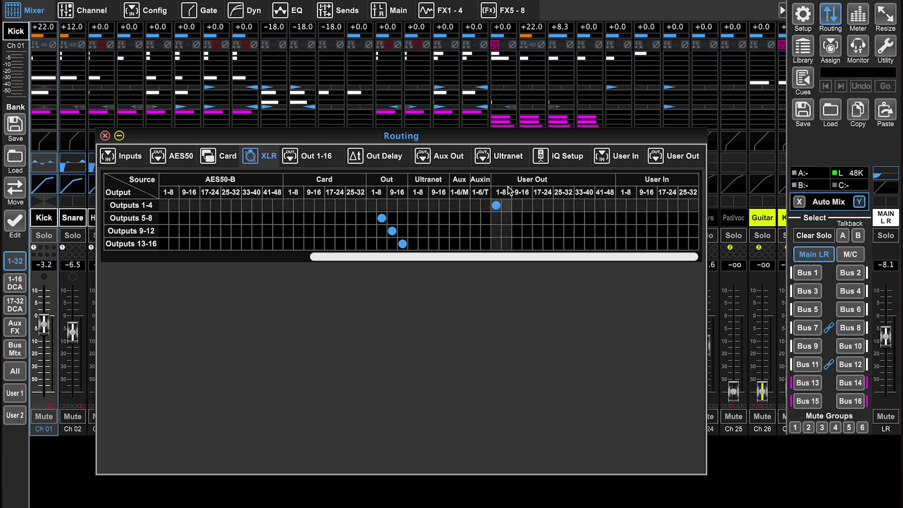
left_click(506, 218)
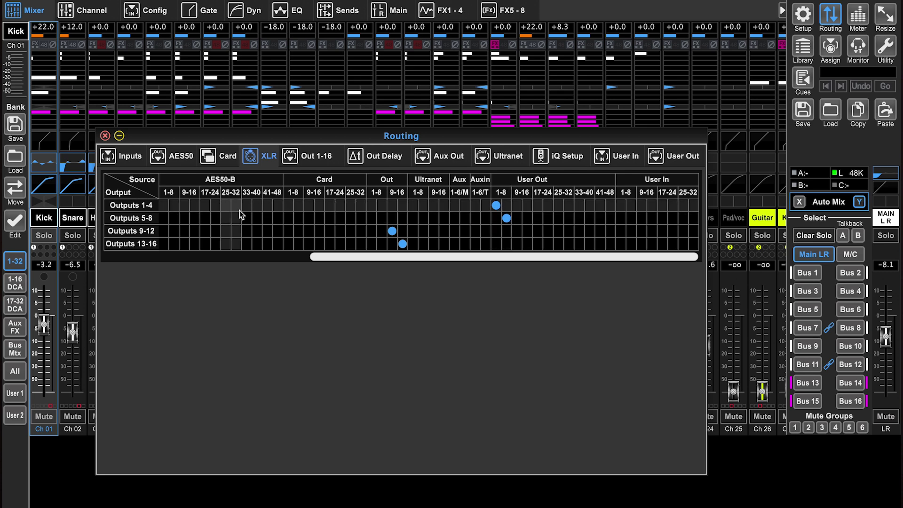
- Return to the User Out page showing User Outputs 1-8 fed from Mix Buses 01-08 Post Fader
left_click(670, 160)
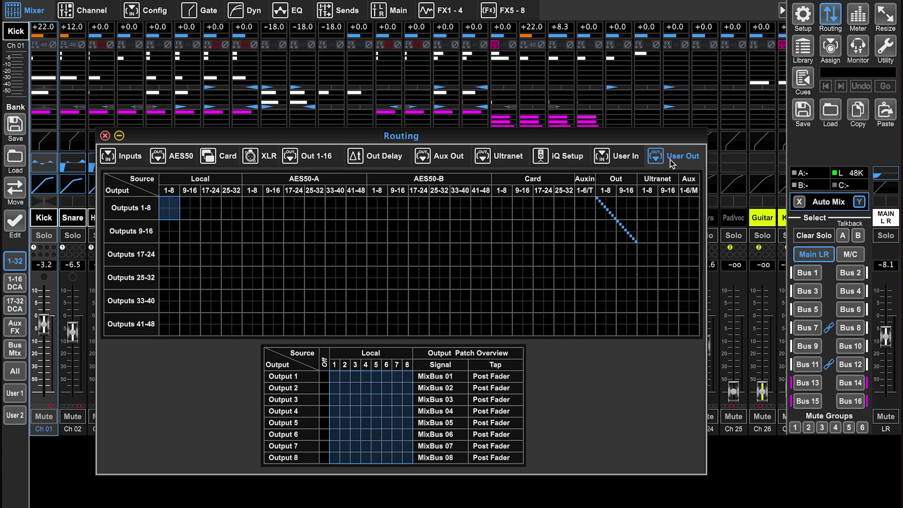